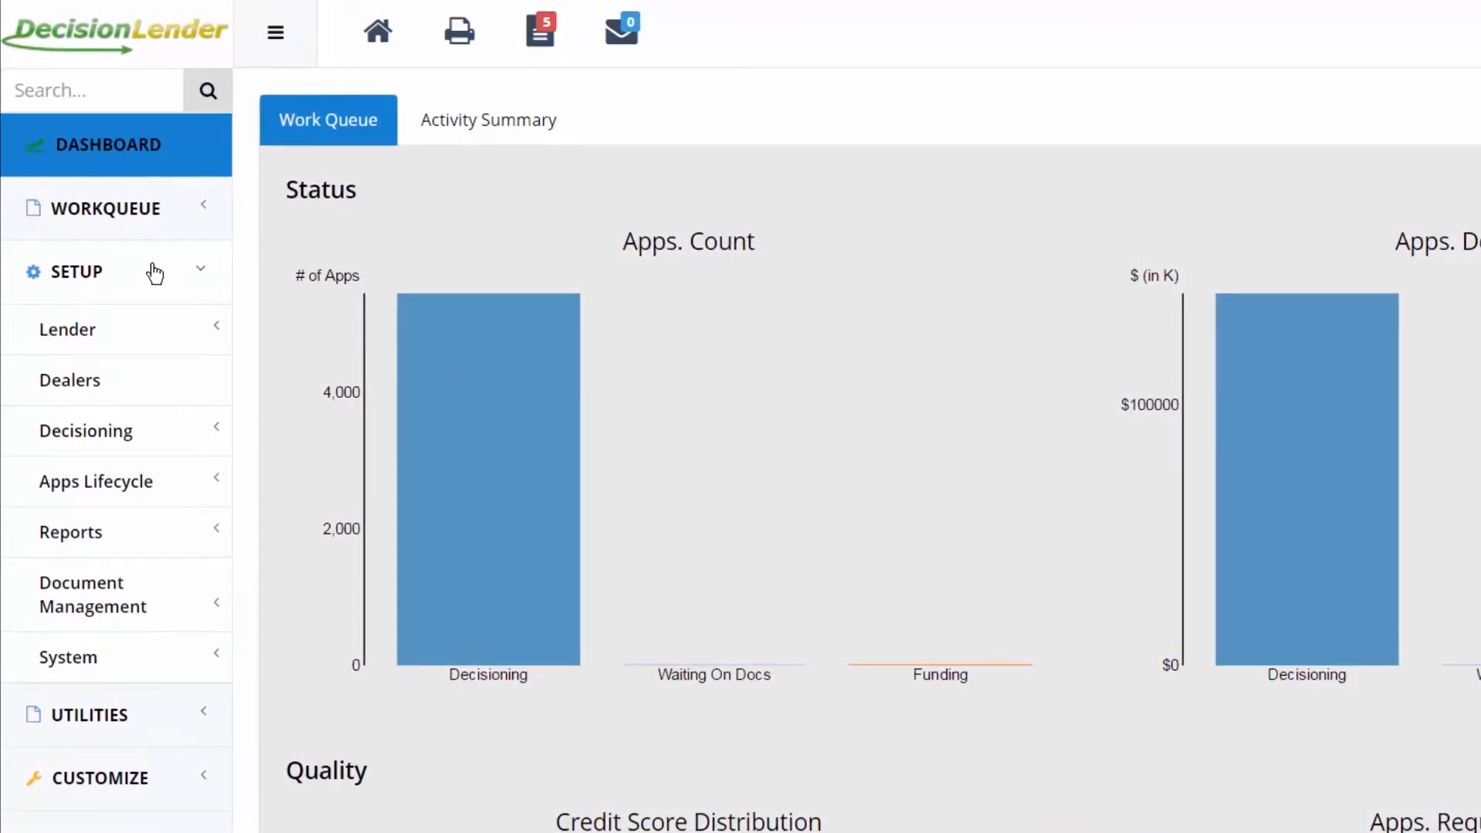
Open the Document Sets page of the document management setup and filter the list by the set name Test01.
{"action": "left_click", "coordinate": [174, 601]}
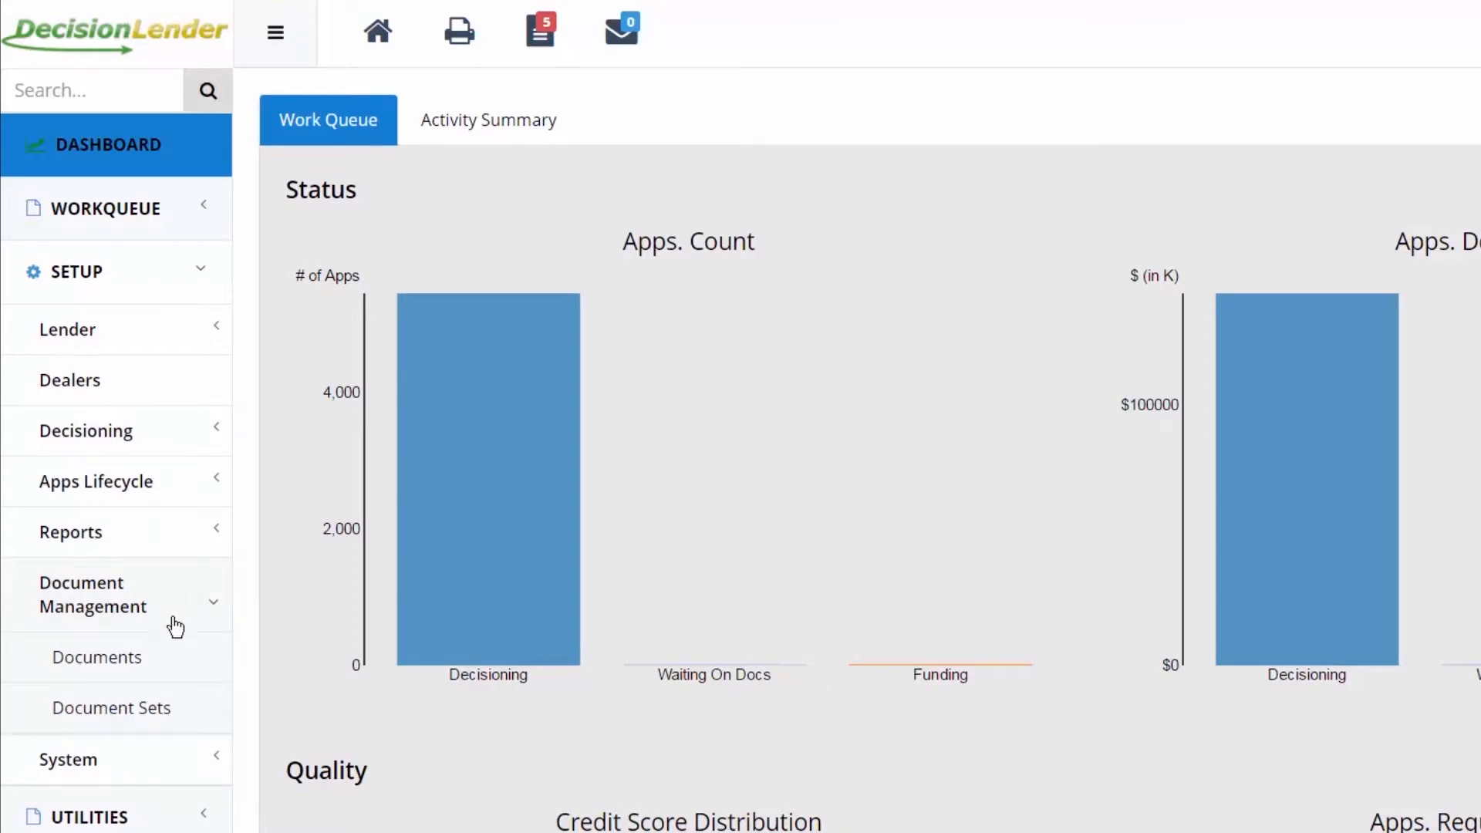
{"action": "left_click", "coordinate": [171, 714]}
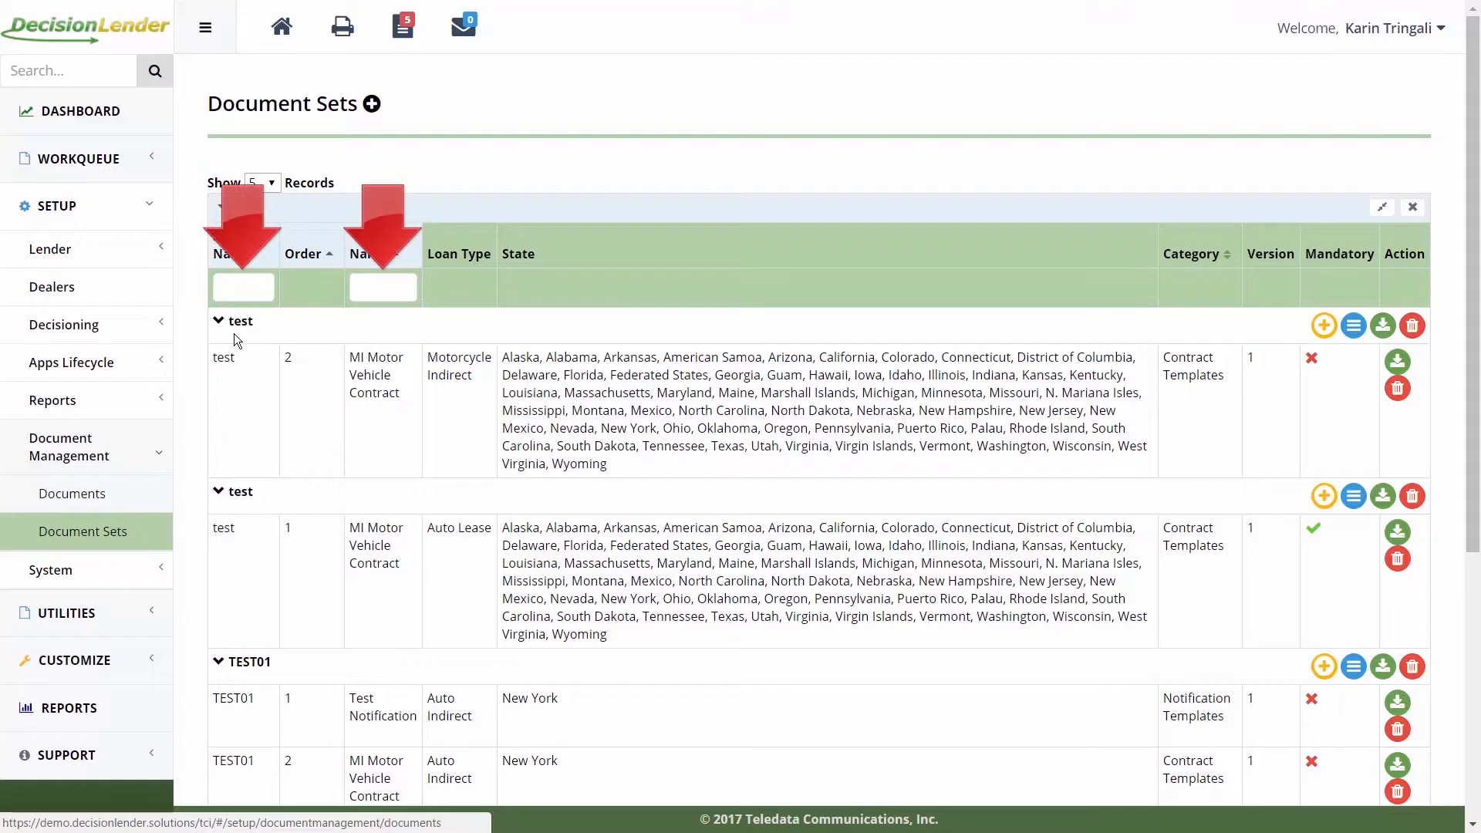
{"action": "left_click", "coordinate": [240, 289]}
{"action": "type", "text": "Tes"}
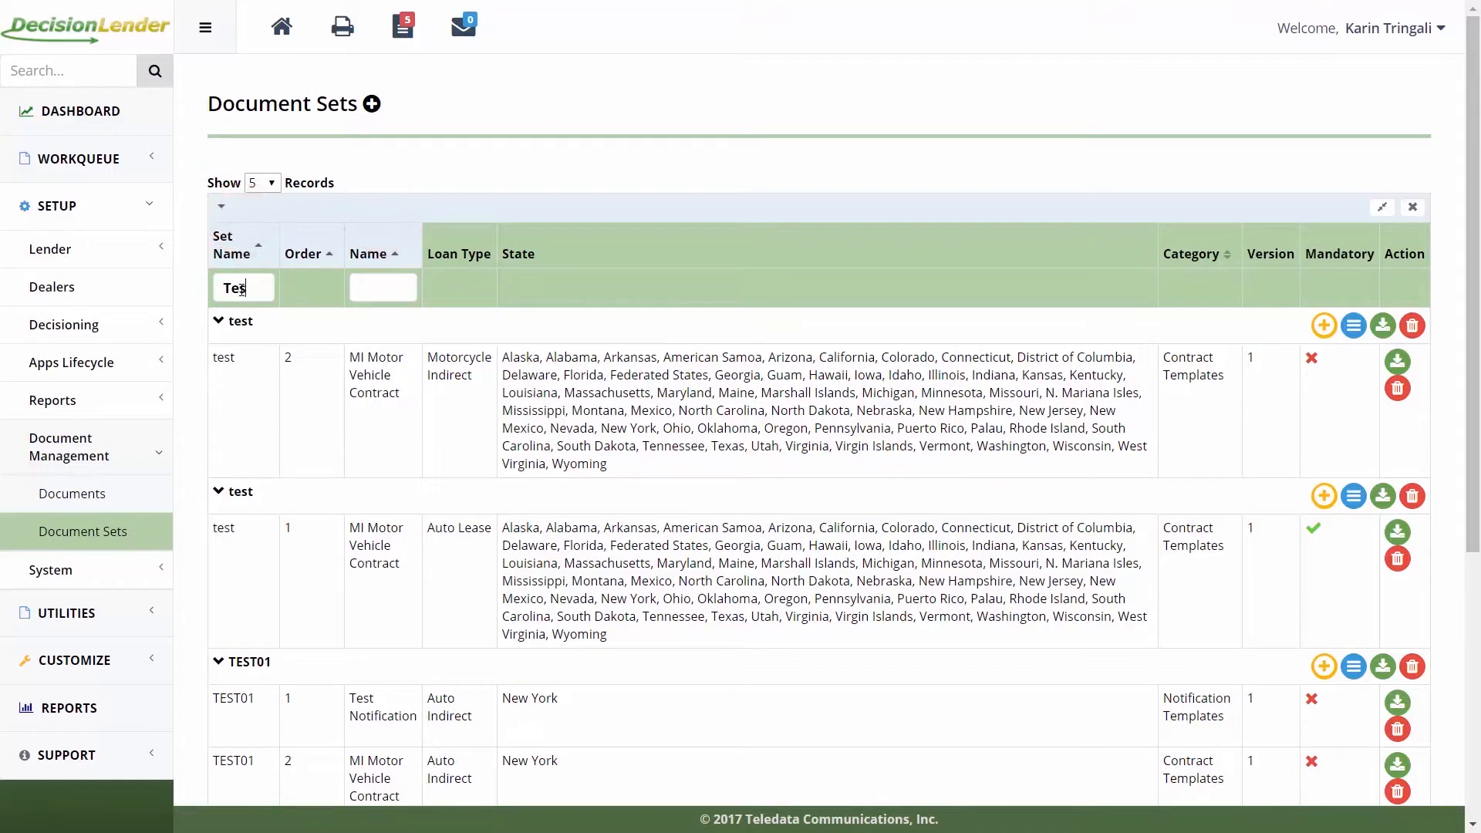
{"action": "type", "text": "t01"}
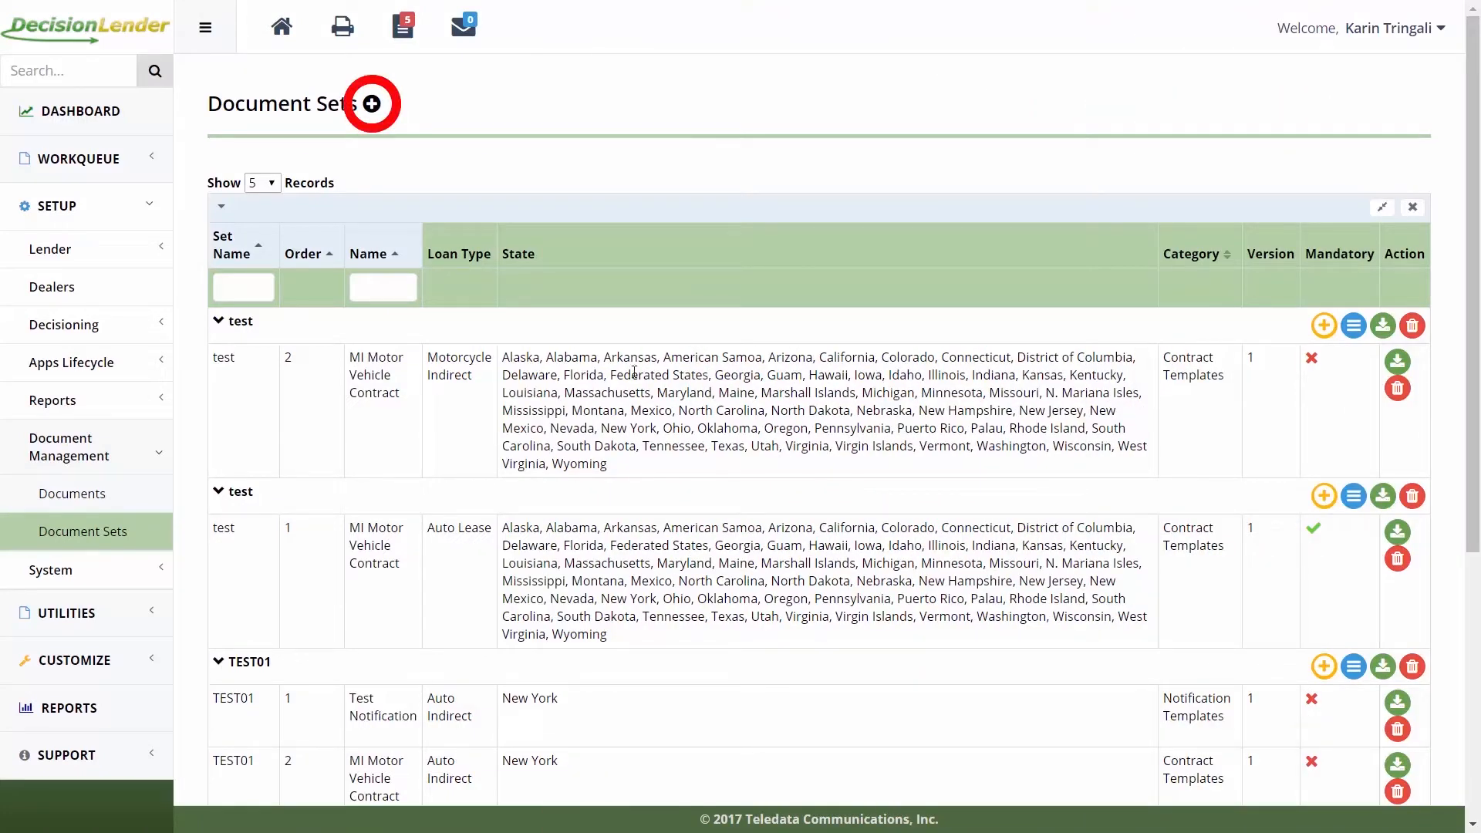
Start a new document set named Doc Set Test with loan type Auto Indirect and state Alabama, and proceed to adding documents.
{"action": "left_click", "coordinate": [371, 105]}
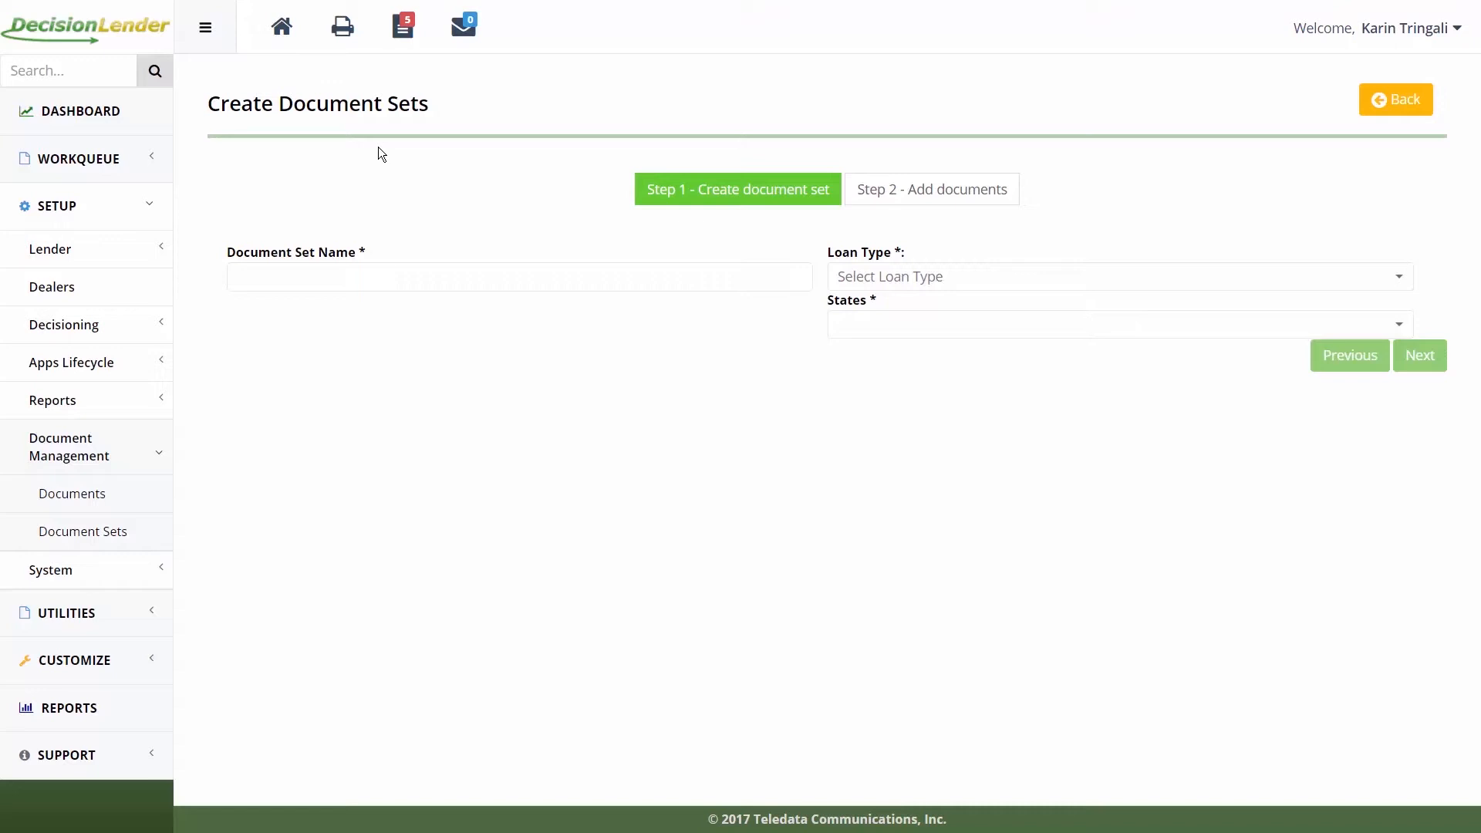
{"action": "left_click", "coordinate": [370, 278]}
{"action": "type", "text": "Doc Set Test"}
{"action": "left_click", "coordinate": [919, 280]}
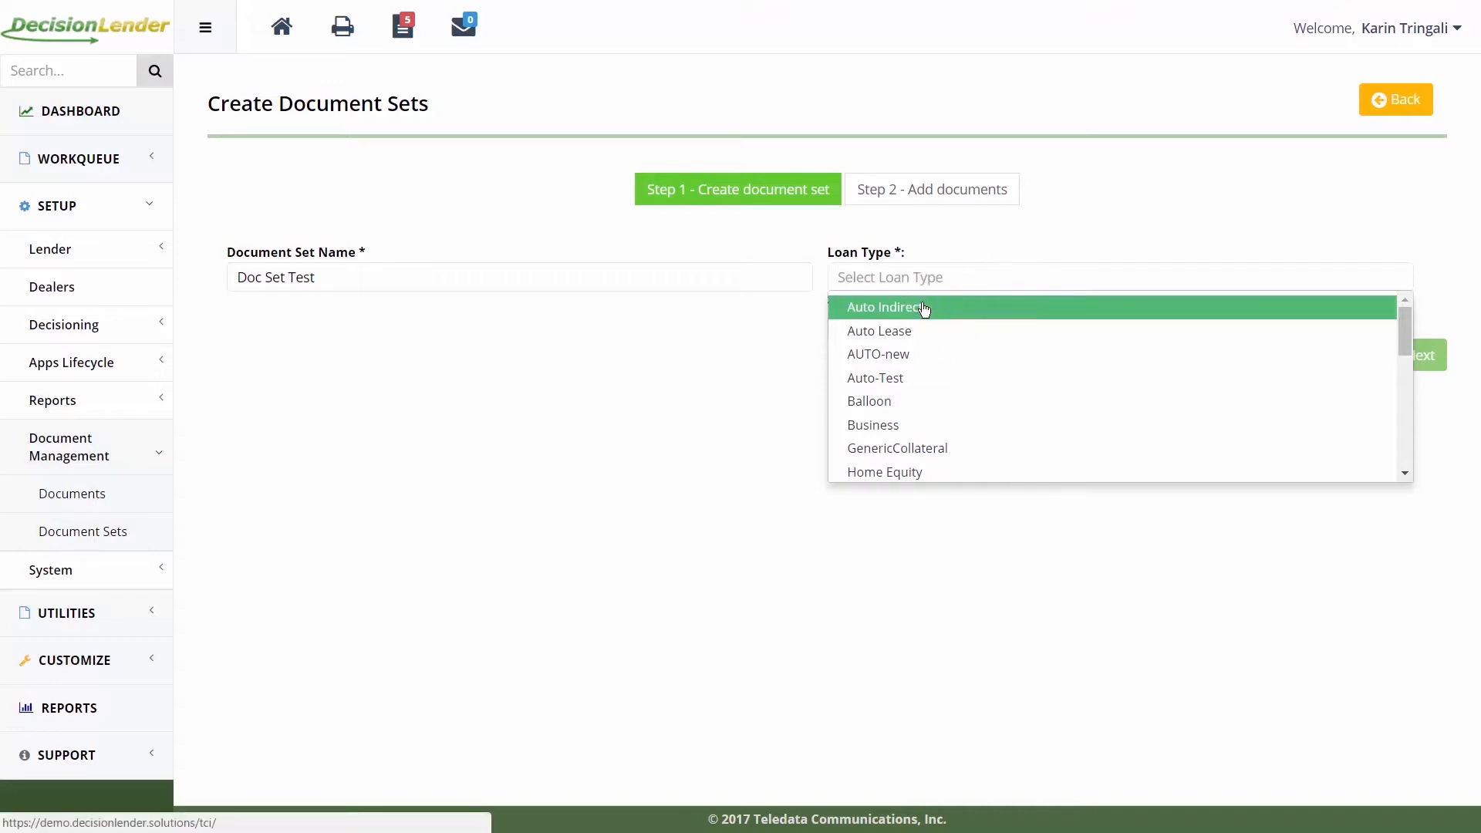
{"action": "left_click", "coordinate": [924, 309]}
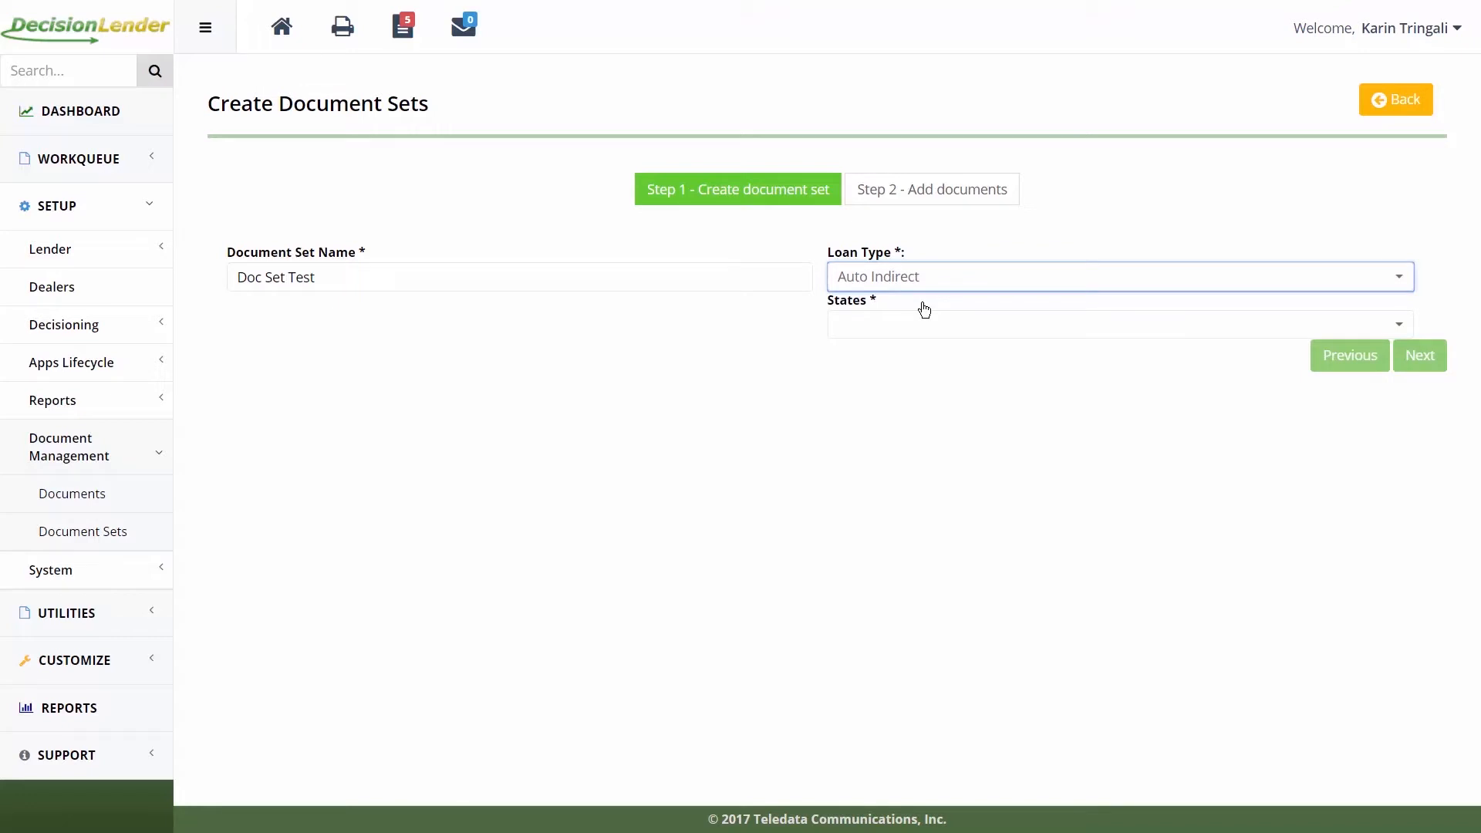
{"action": "left_click", "coordinate": [924, 326]}
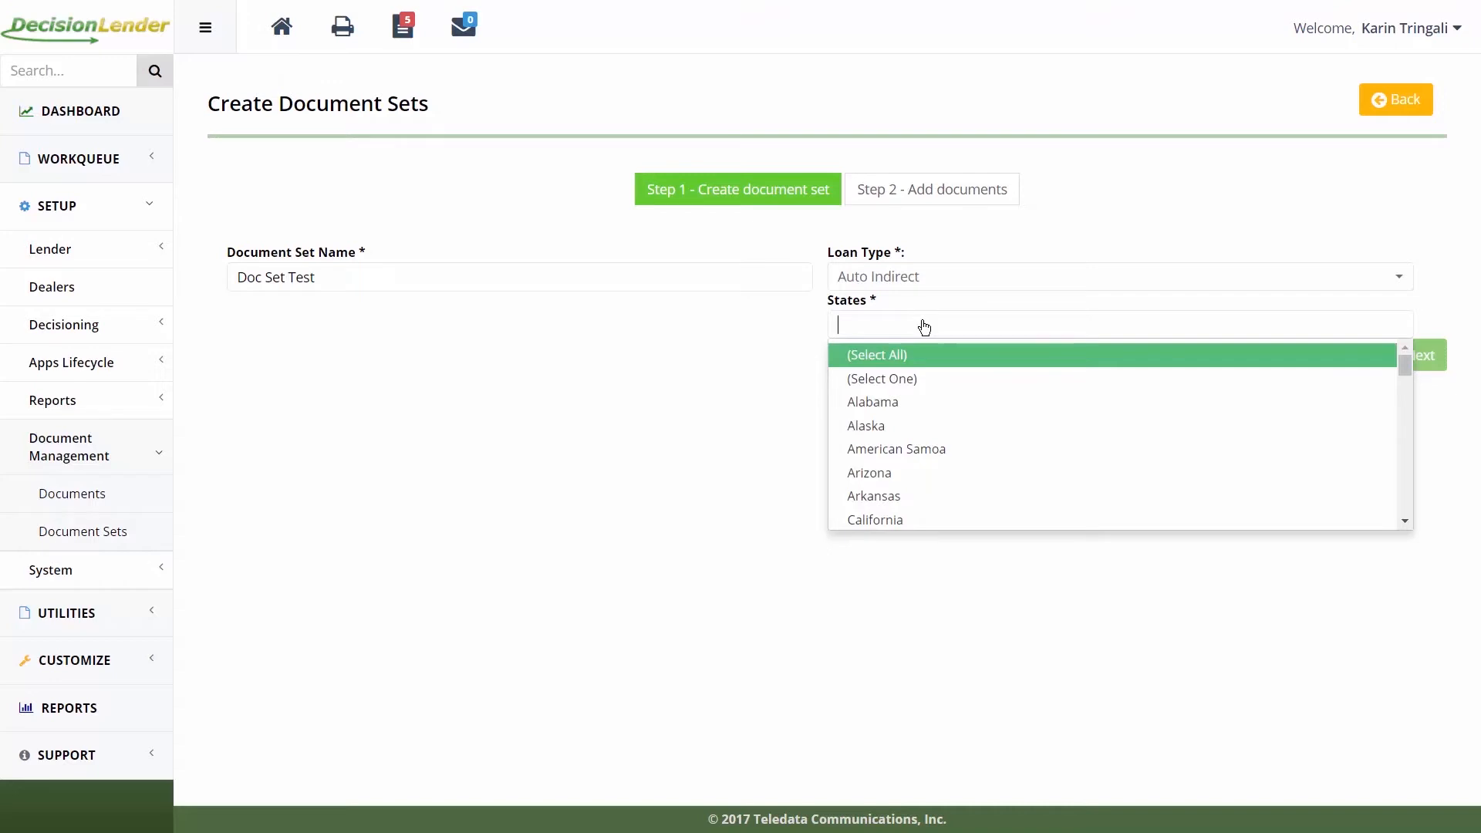
{"action": "left_click", "coordinate": [932, 409]}
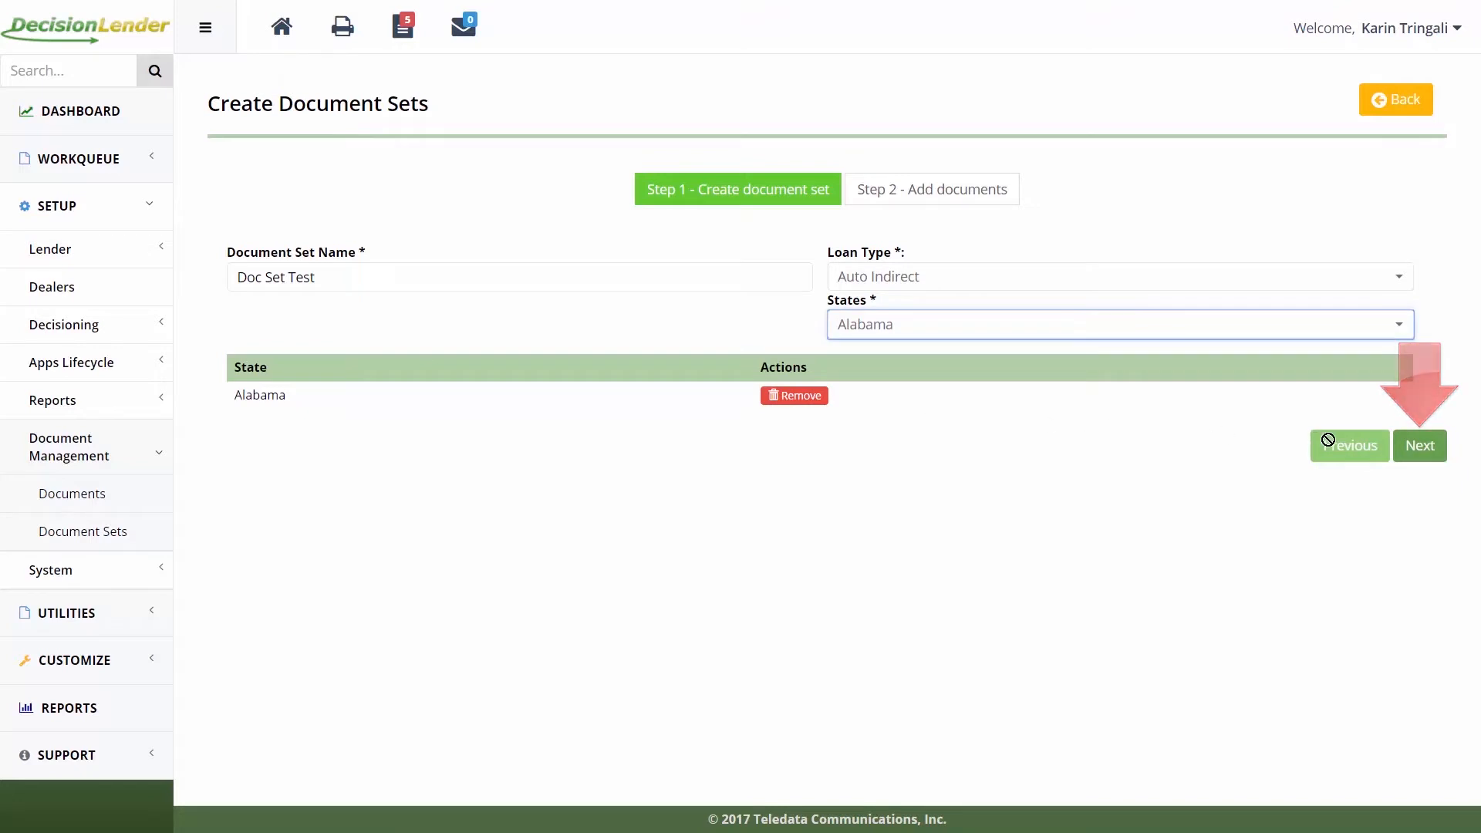
{"action": "left_click", "coordinate": [1419, 445]}
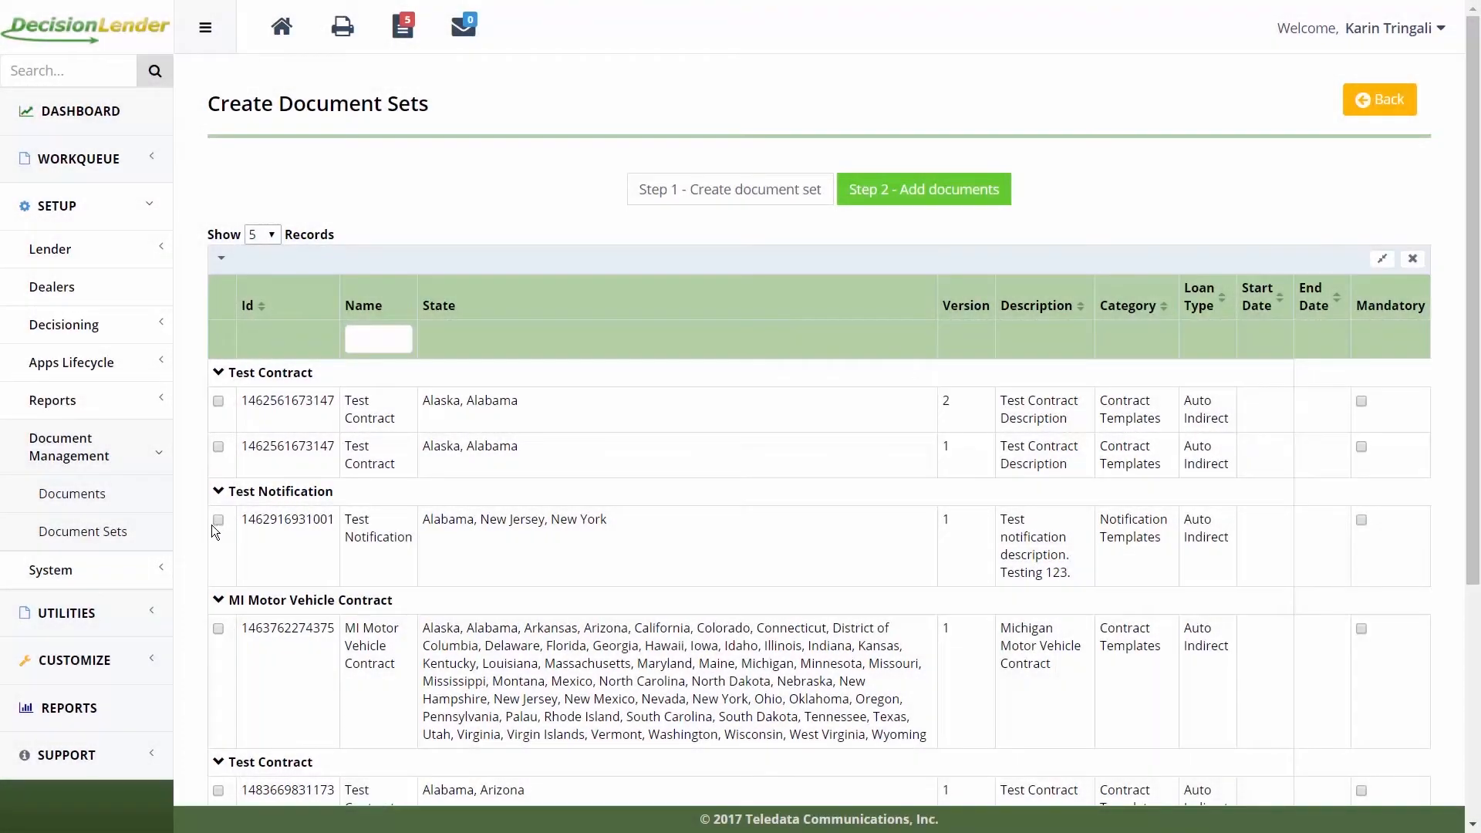
Include Test Notification, MI Motor Vehicle Contract and a mandatory version 2 of Test Contract in the new set, and save it.
{"action": "left_click", "coordinate": [218, 520]}
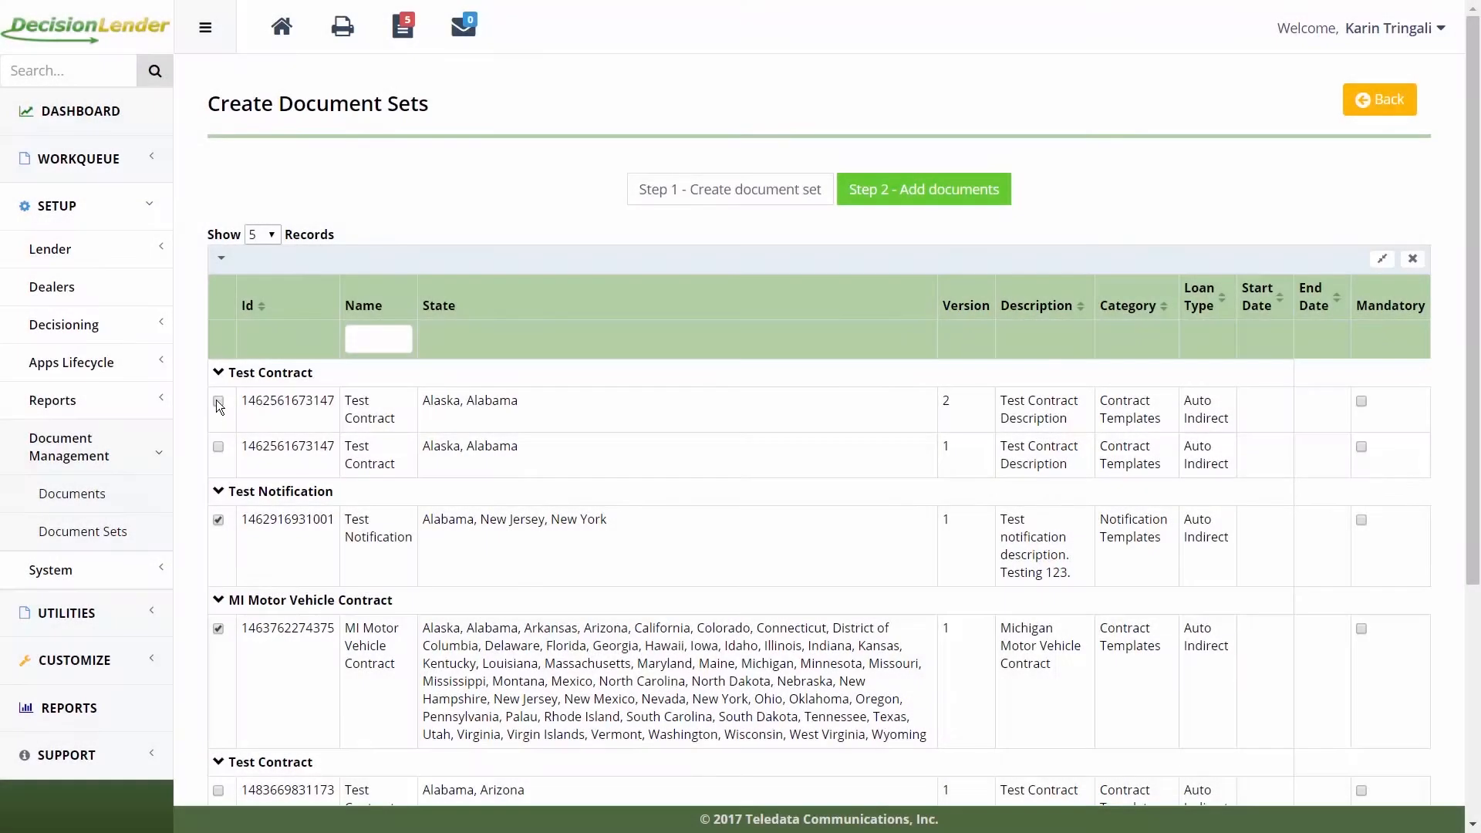
{"action": "left_click", "coordinate": [217, 400]}
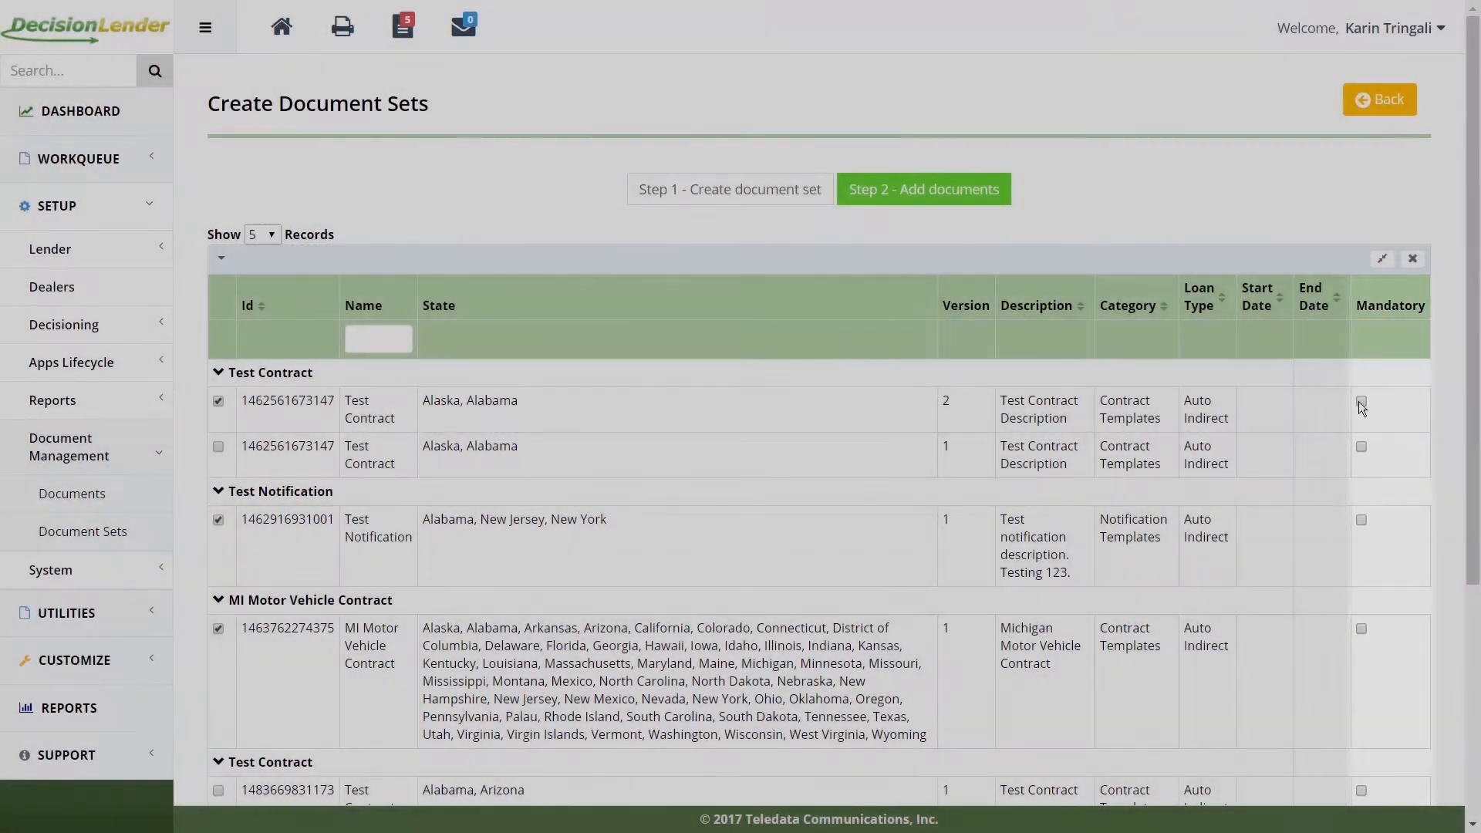
{"action": "left_click", "coordinate": [1361, 401]}
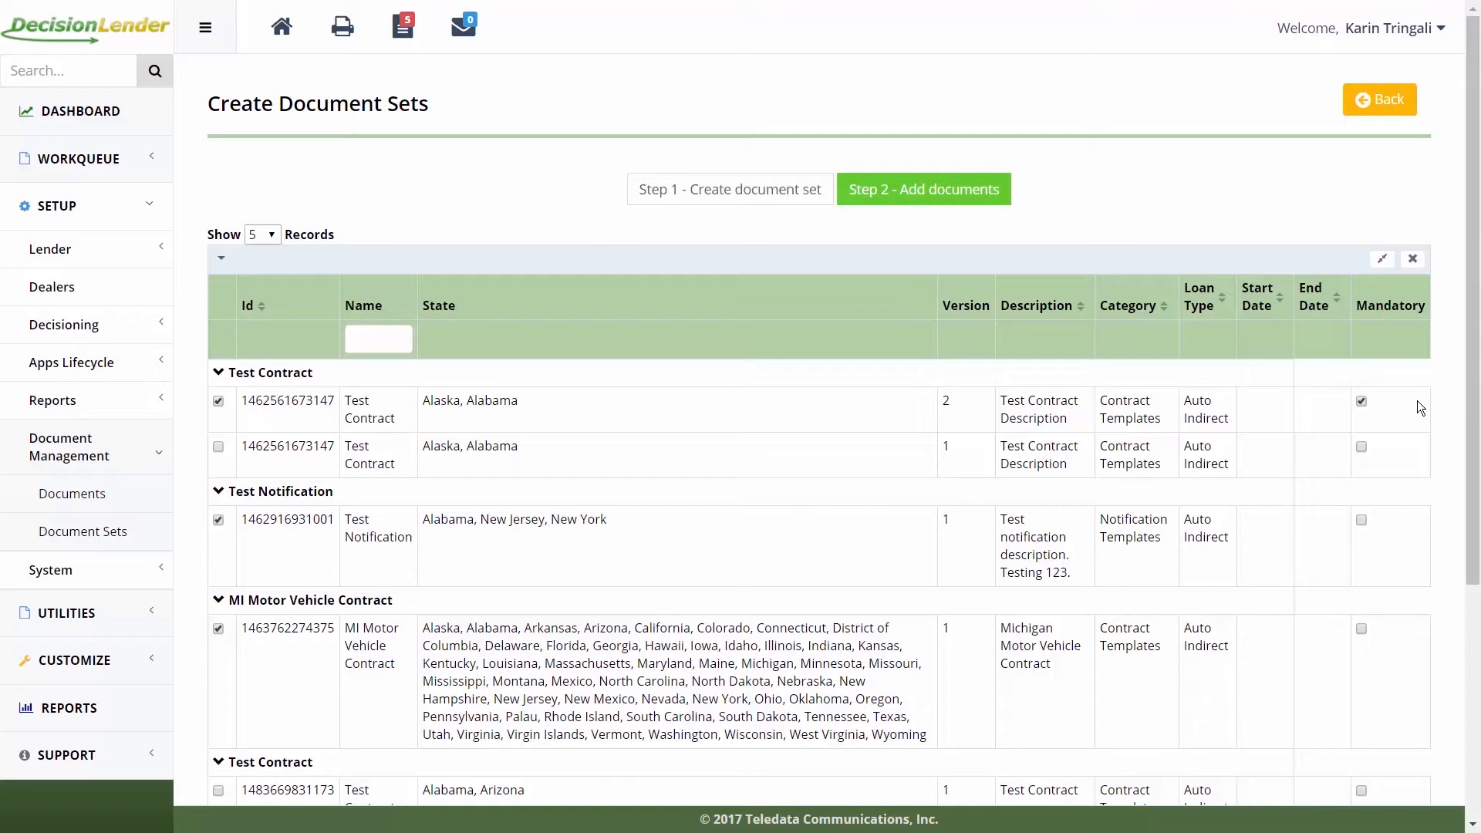
{"action": "scroll", "coordinate": [1380, 410], "scroll_direction": "down", "scroll_amount": 5}
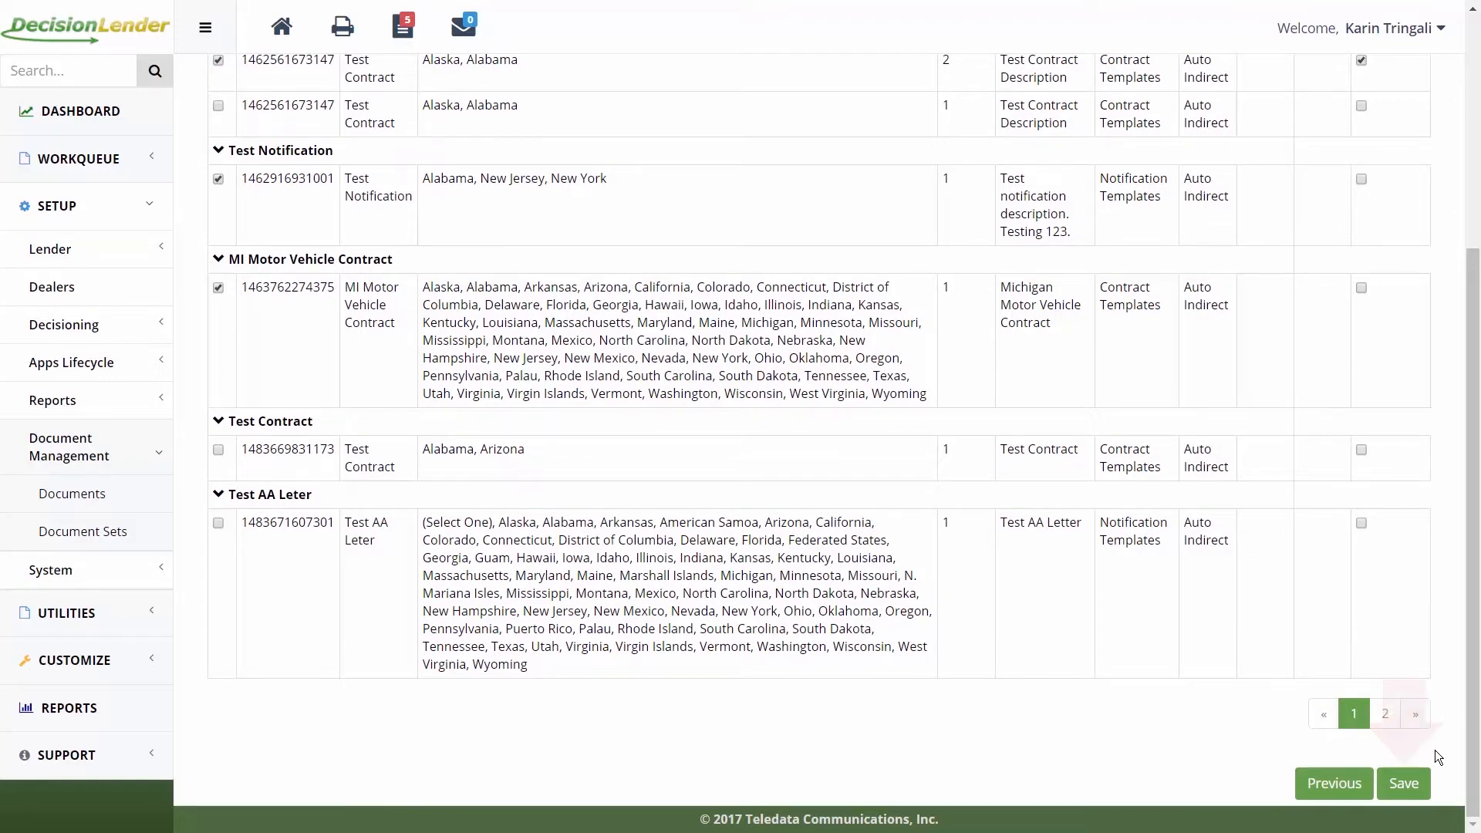
{"action": "left_click", "coordinate": [1402, 784]}
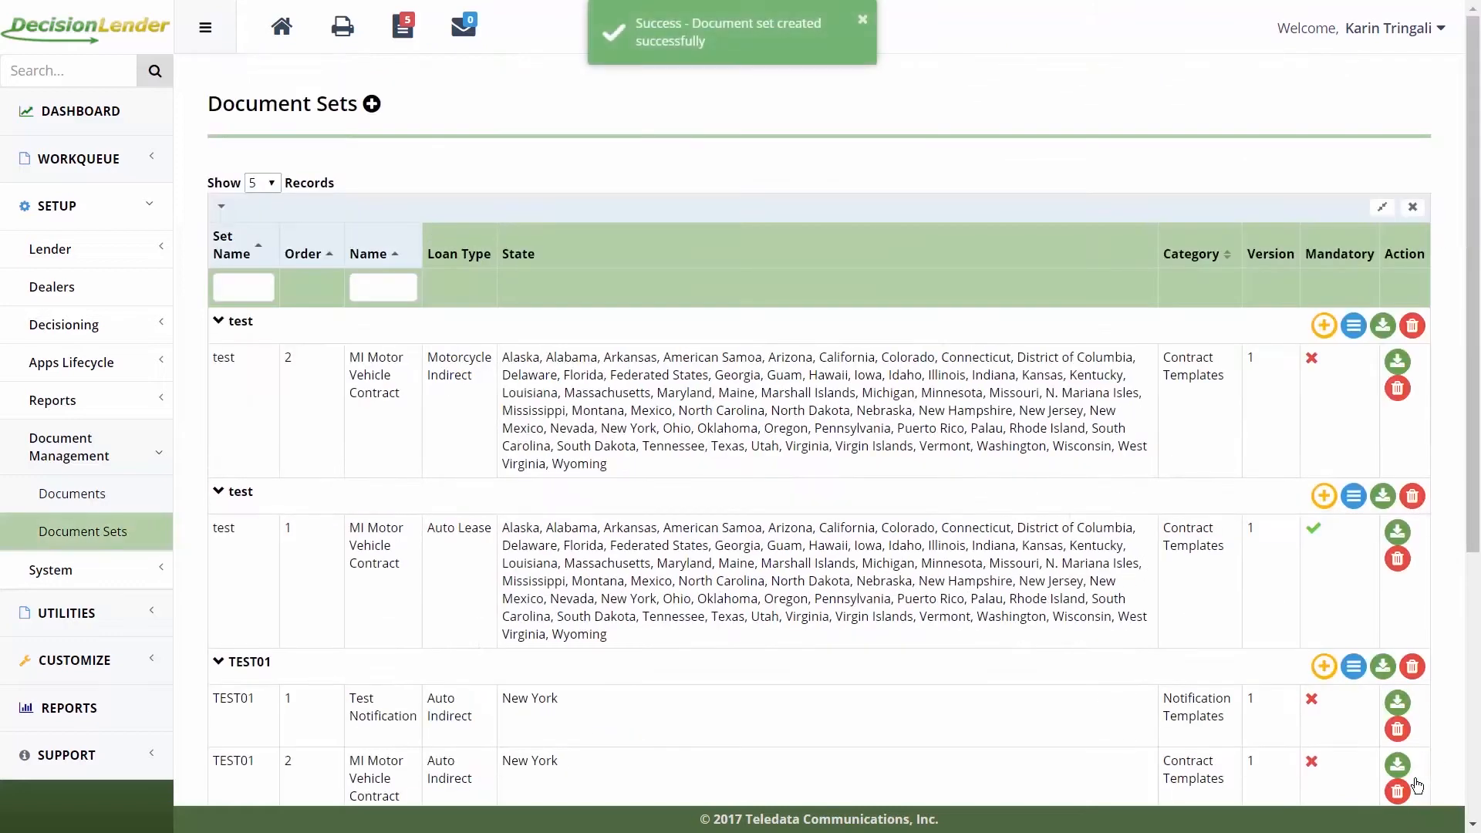
Reorder the documents in Doc Set Test so Test Notification comes before Test Contract, and update the order.
{"action": "scroll", "coordinate": [1260, 137], "scroll_direction": "down", "scroll_amount": 5}
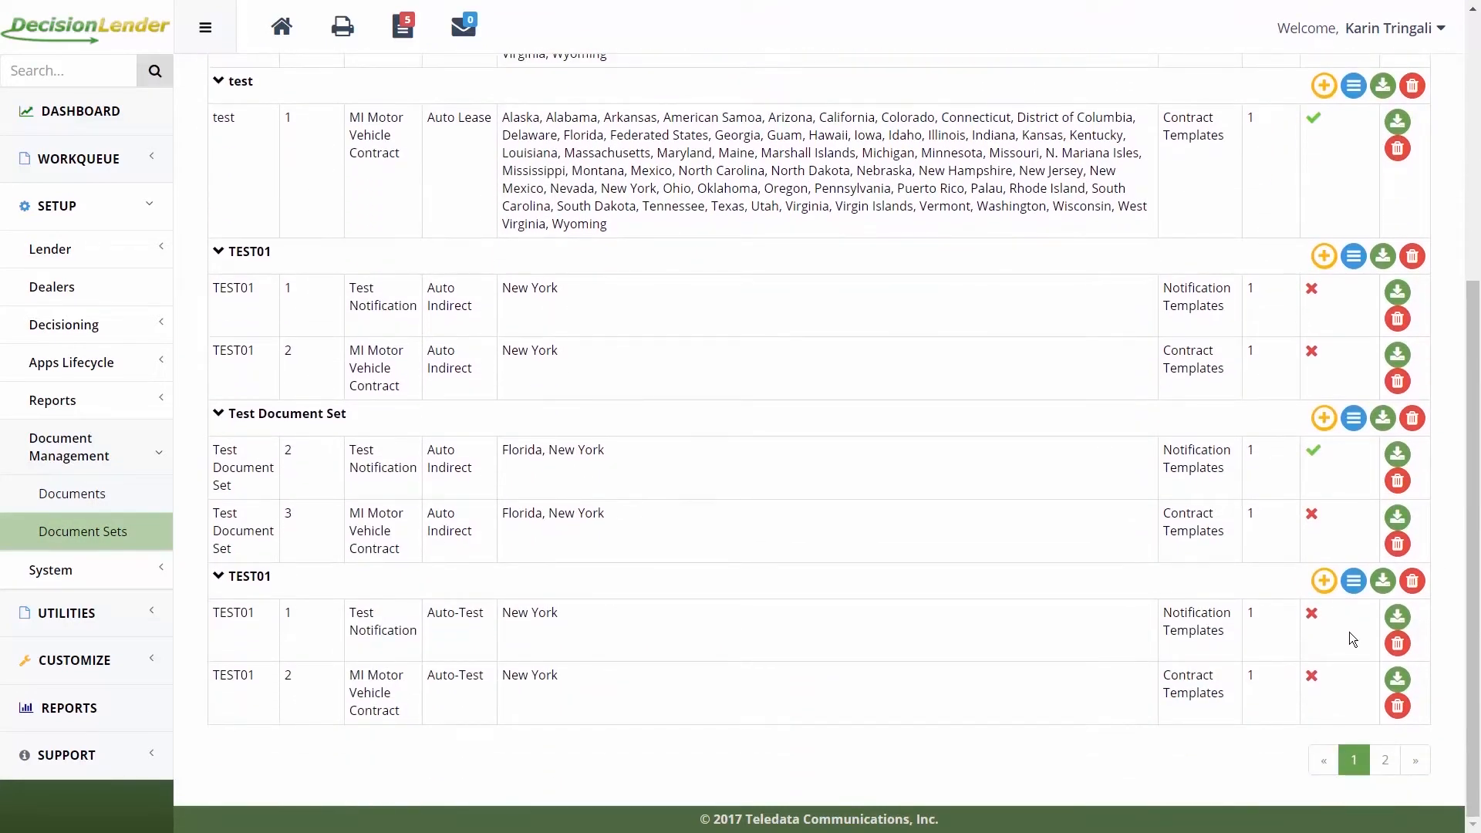
{"action": "left_click", "coordinate": [1384, 759]}
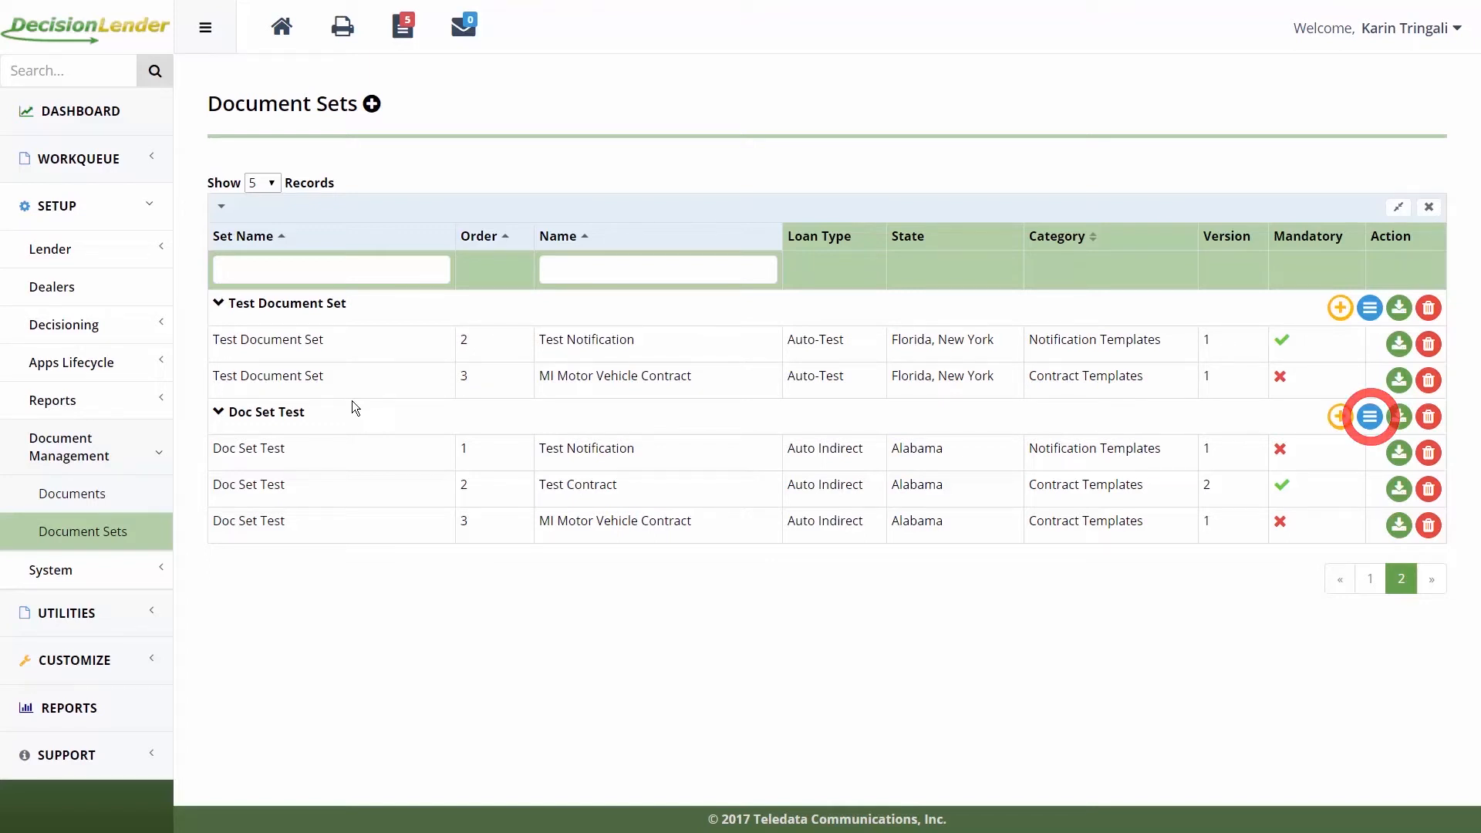
{"action": "left_click", "coordinate": [1369, 416]}
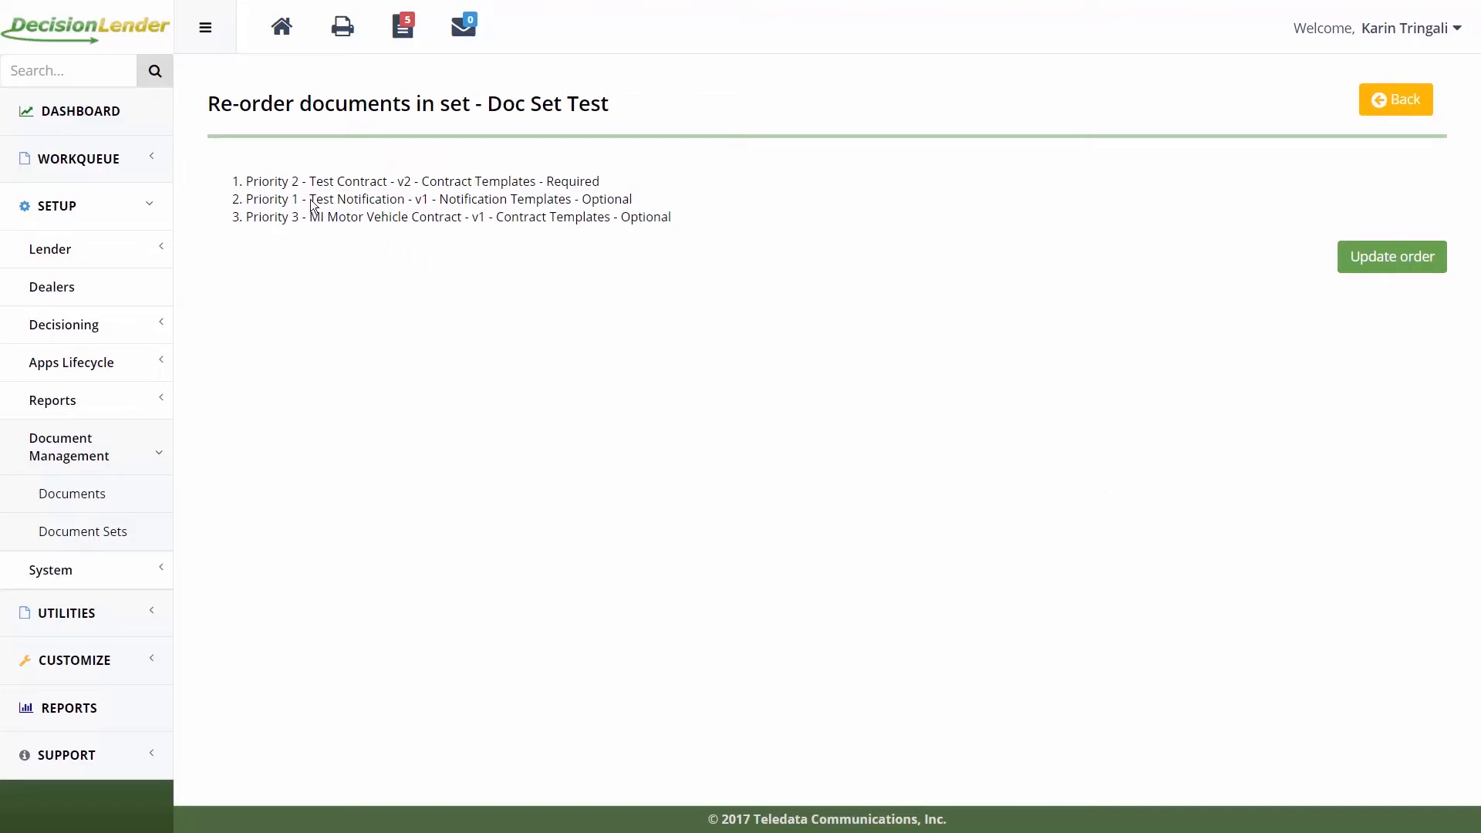
{"action": "left_click_drag", "start_coordinate": [311, 200], "coordinate": [314, 182]}
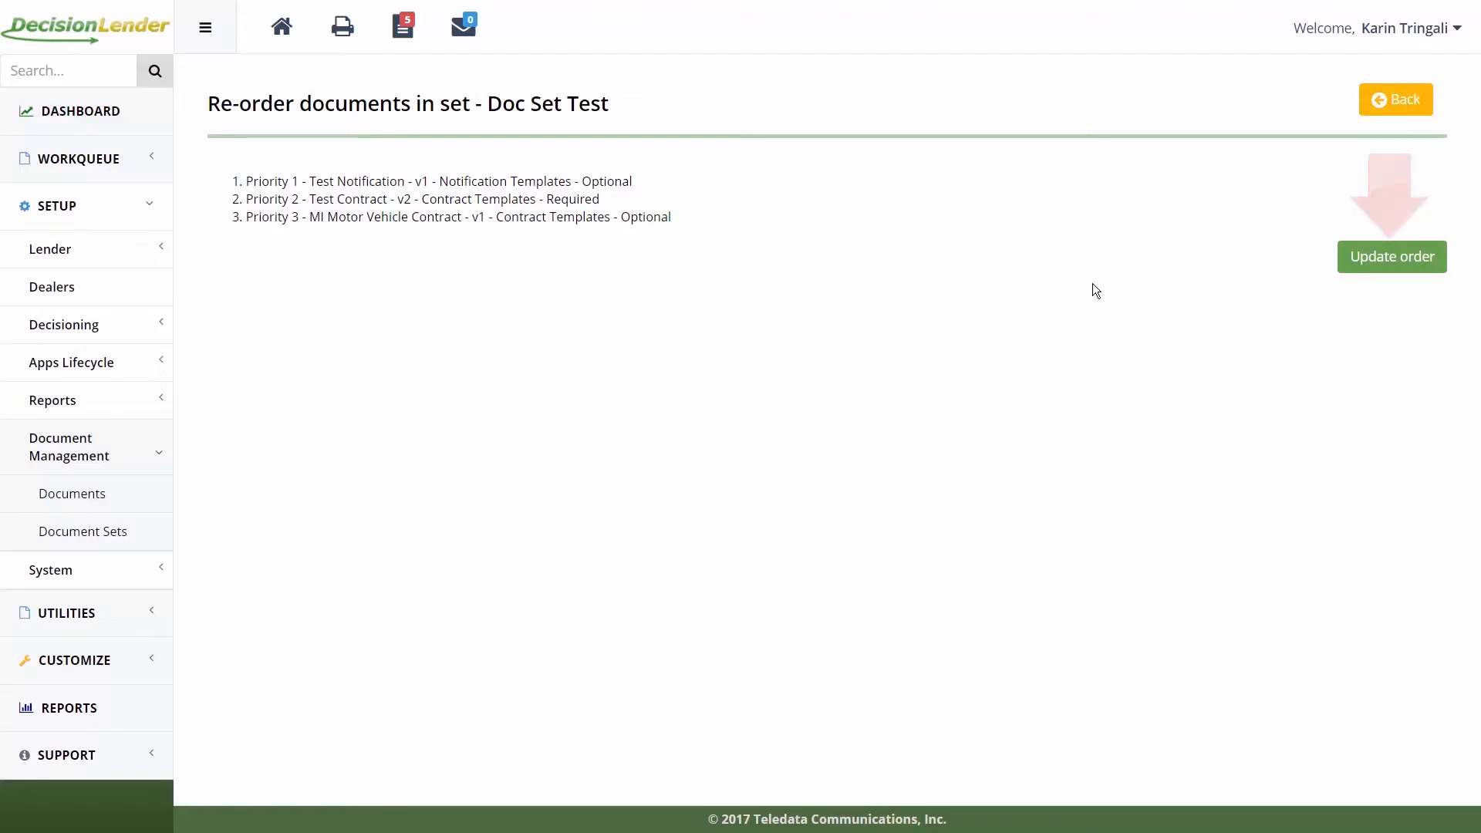
{"action": "left_click", "coordinate": [1365, 261]}
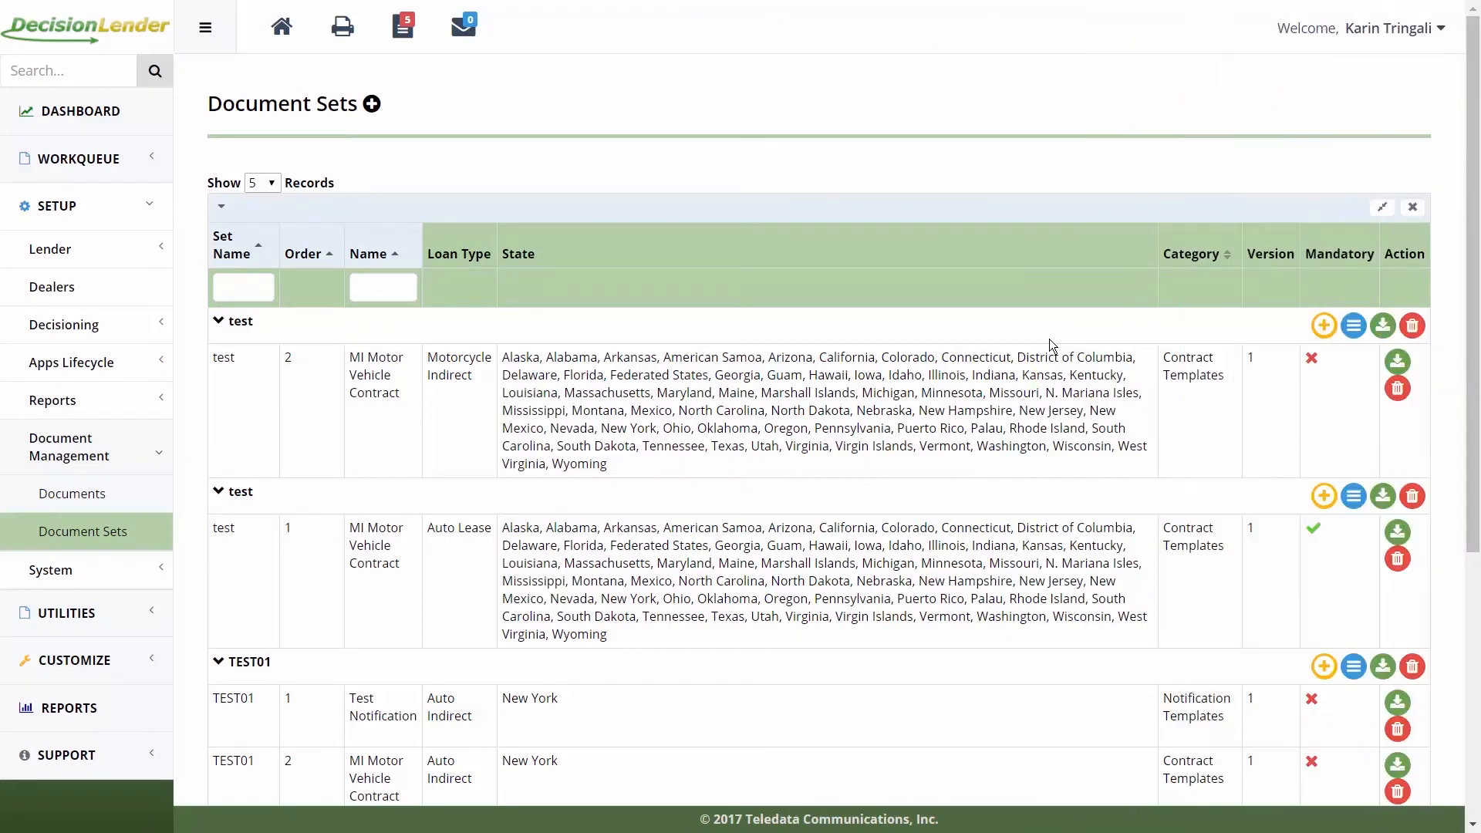
Add version 1 of Test Contract as mandatory, Test AA Leter and the first test document to Doc Set Test, and save.
{"action": "scroll", "coordinate": [1049, 339], "scroll_direction": "down", "scroll_amount": 5}
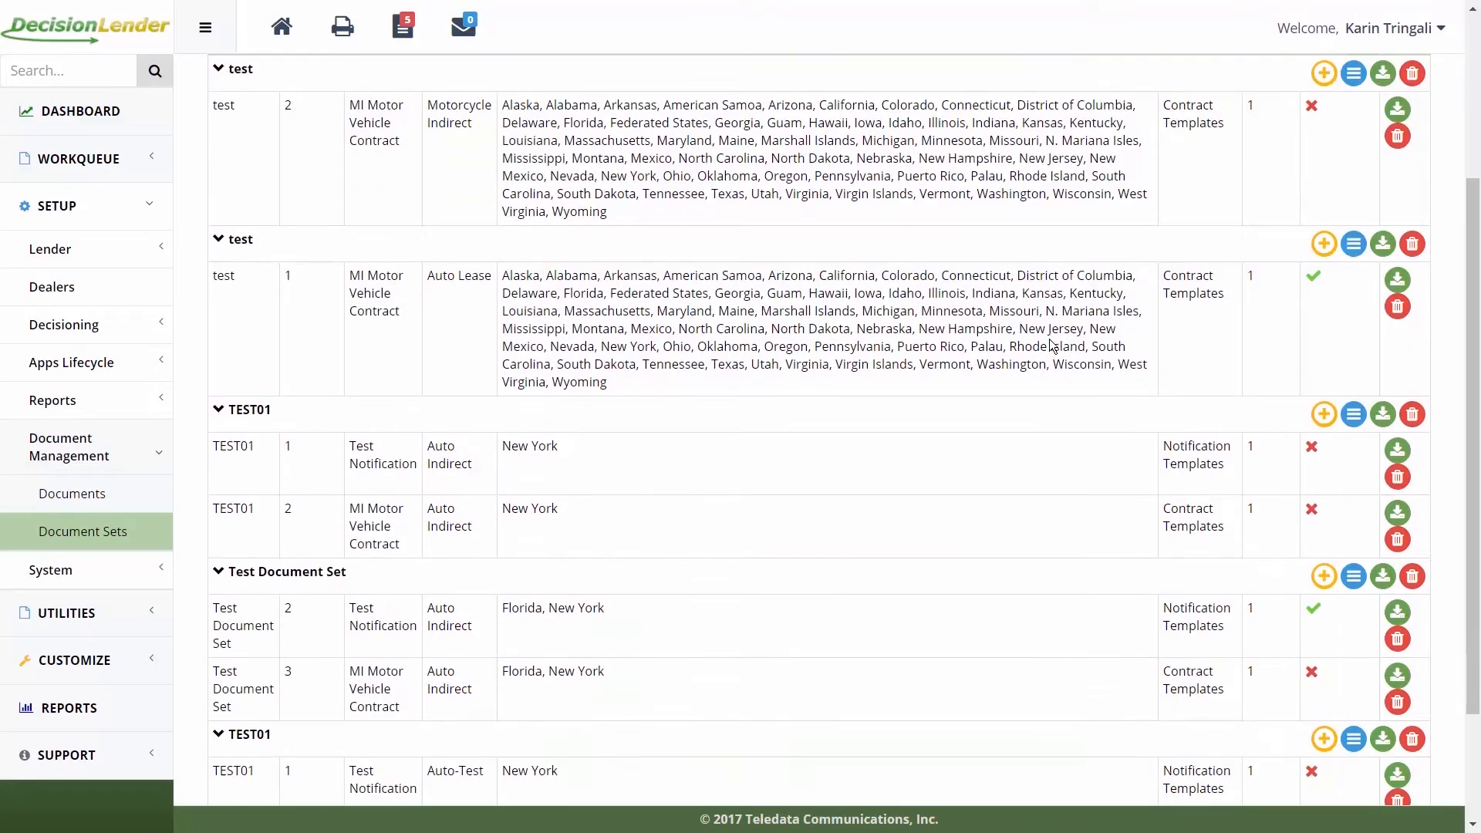
{"action": "left_click", "coordinate": [1392, 767]}
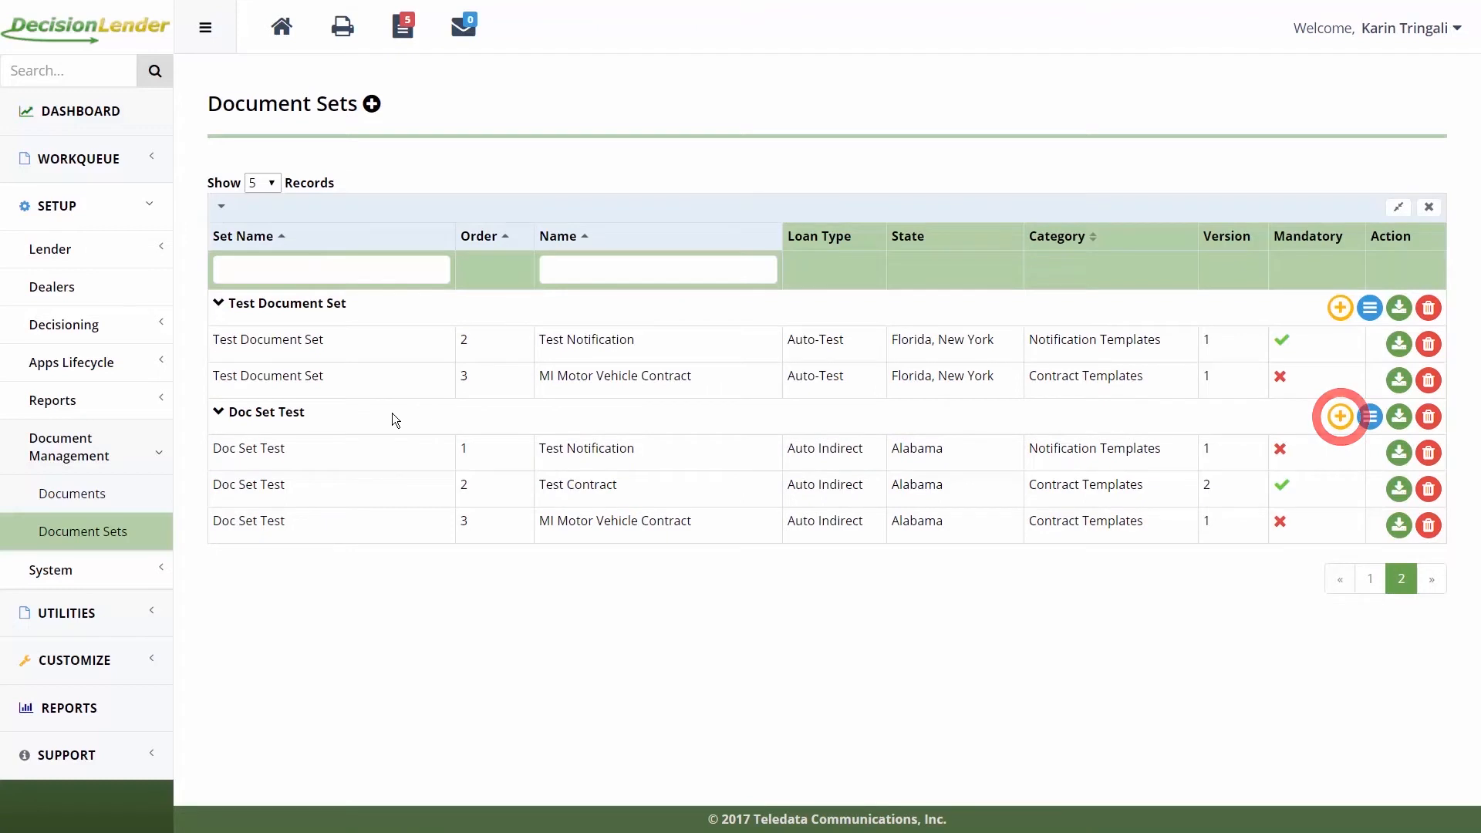
{"action": "left_click", "coordinate": [1341, 419]}
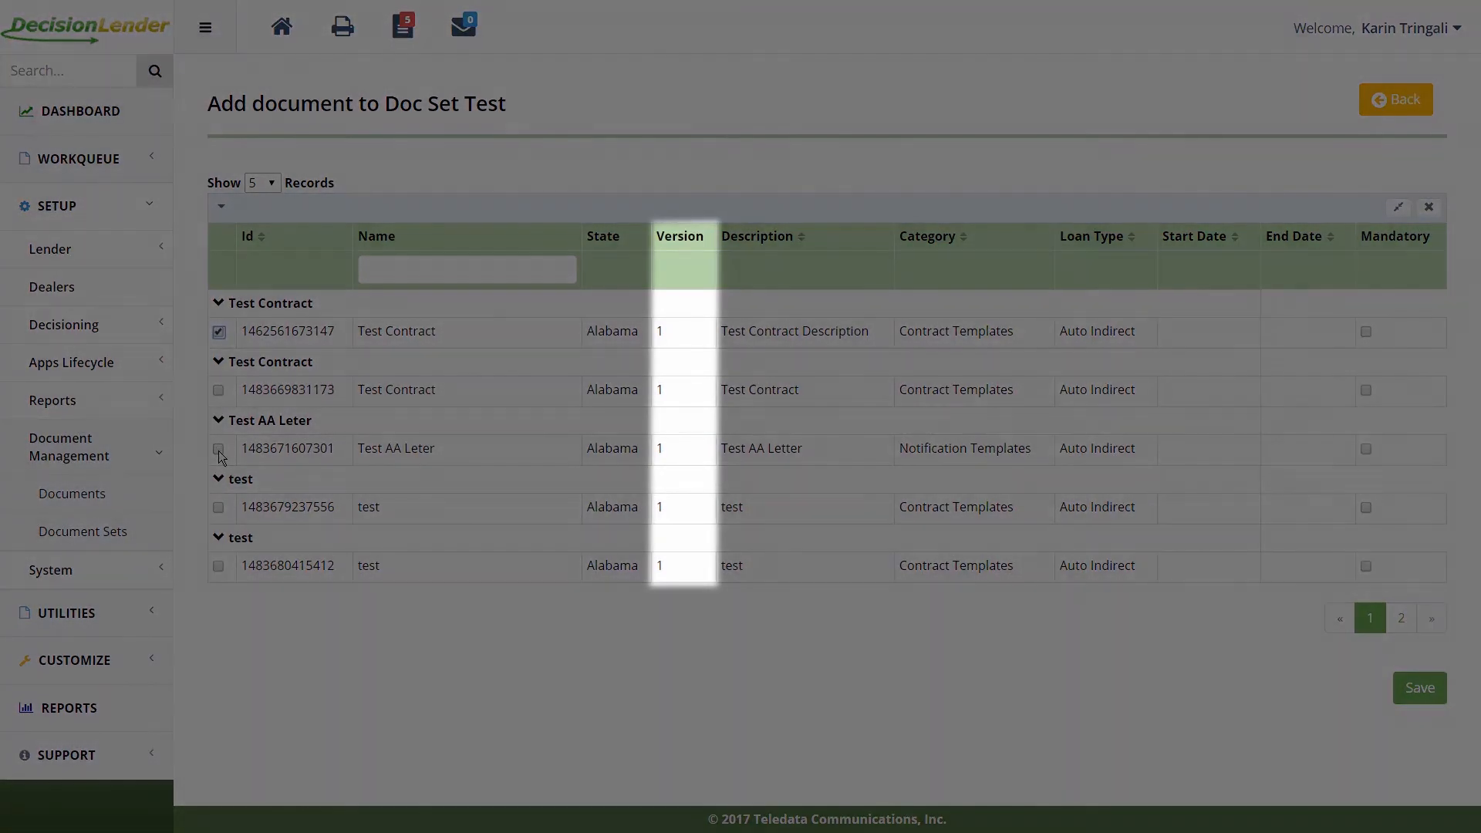
{"action": "left_click", "coordinate": [219, 450]}
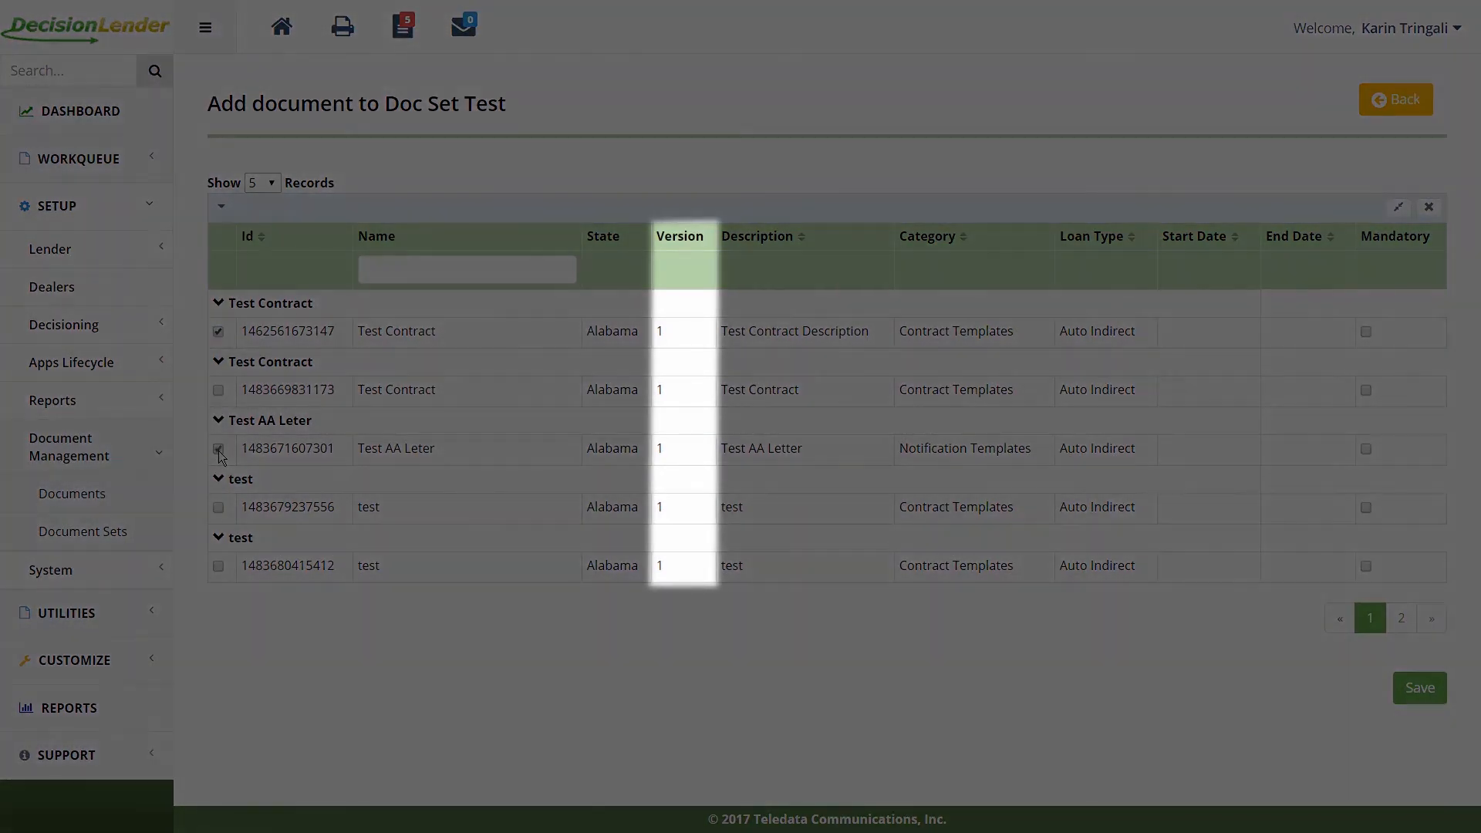
{"action": "left_click", "coordinate": [221, 506]}
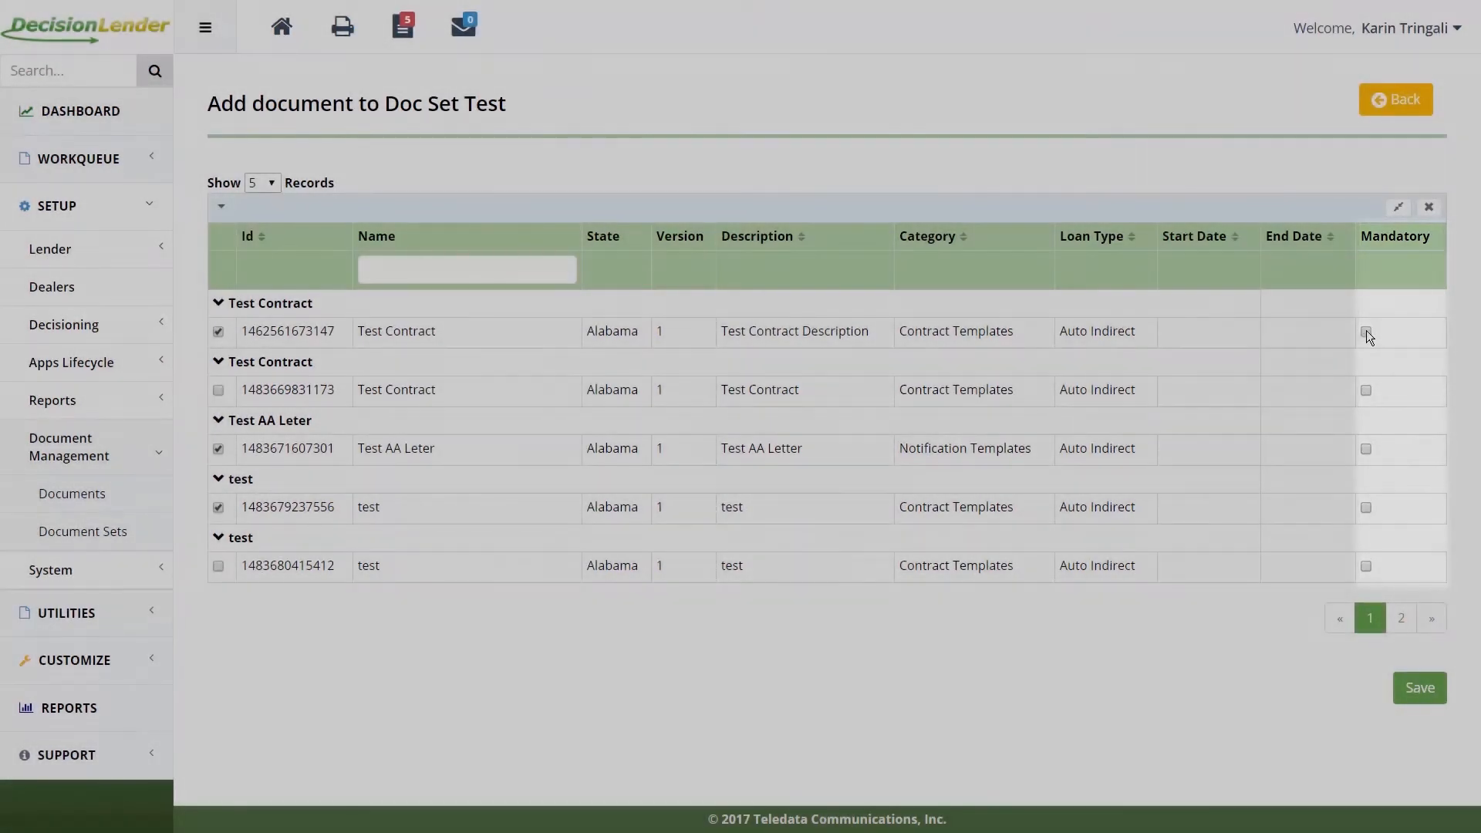
{"action": "left_click", "coordinate": [1366, 331]}
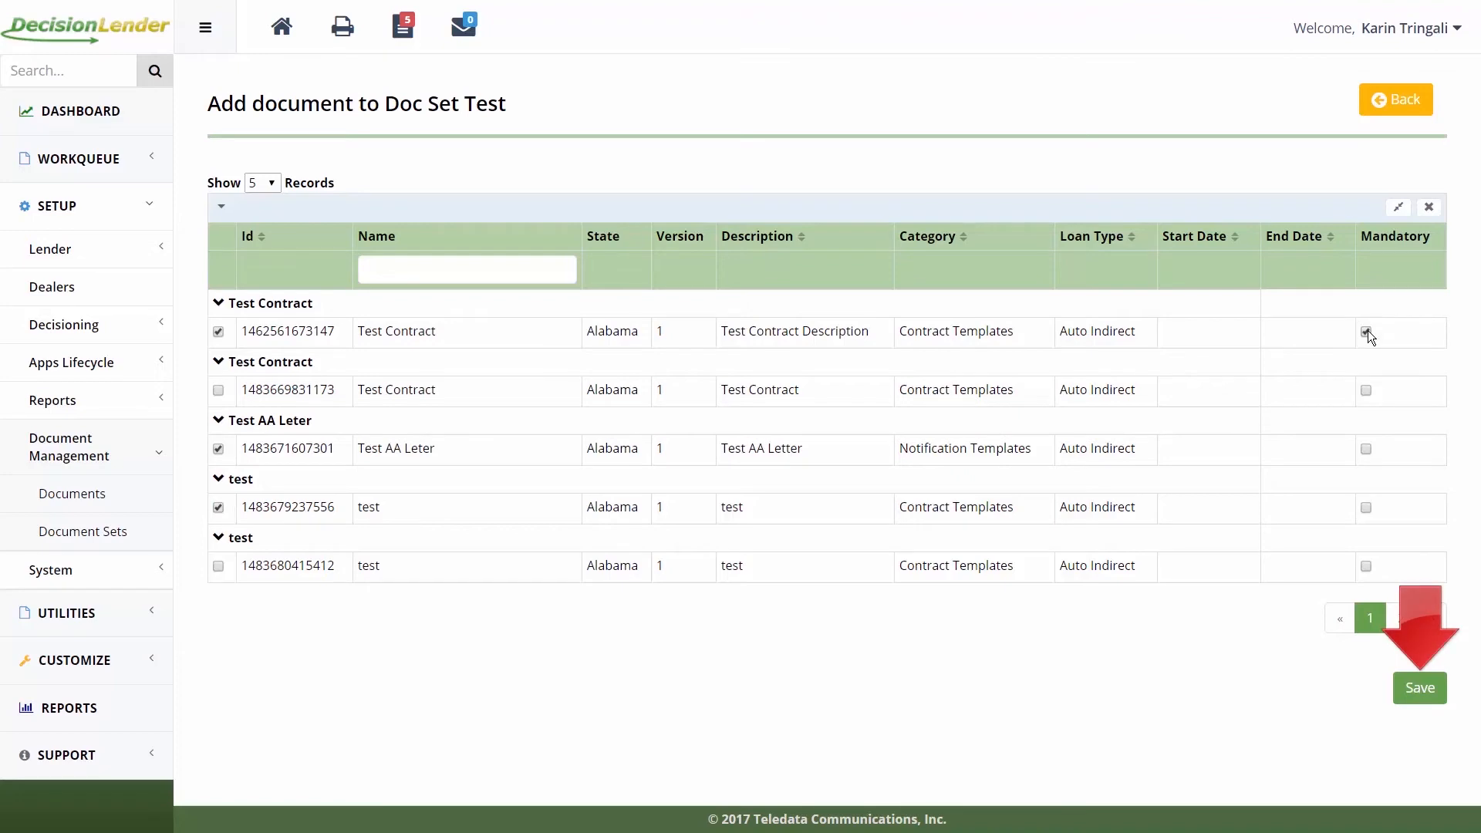
{"action": "left_click", "coordinate": [1424, 693]}
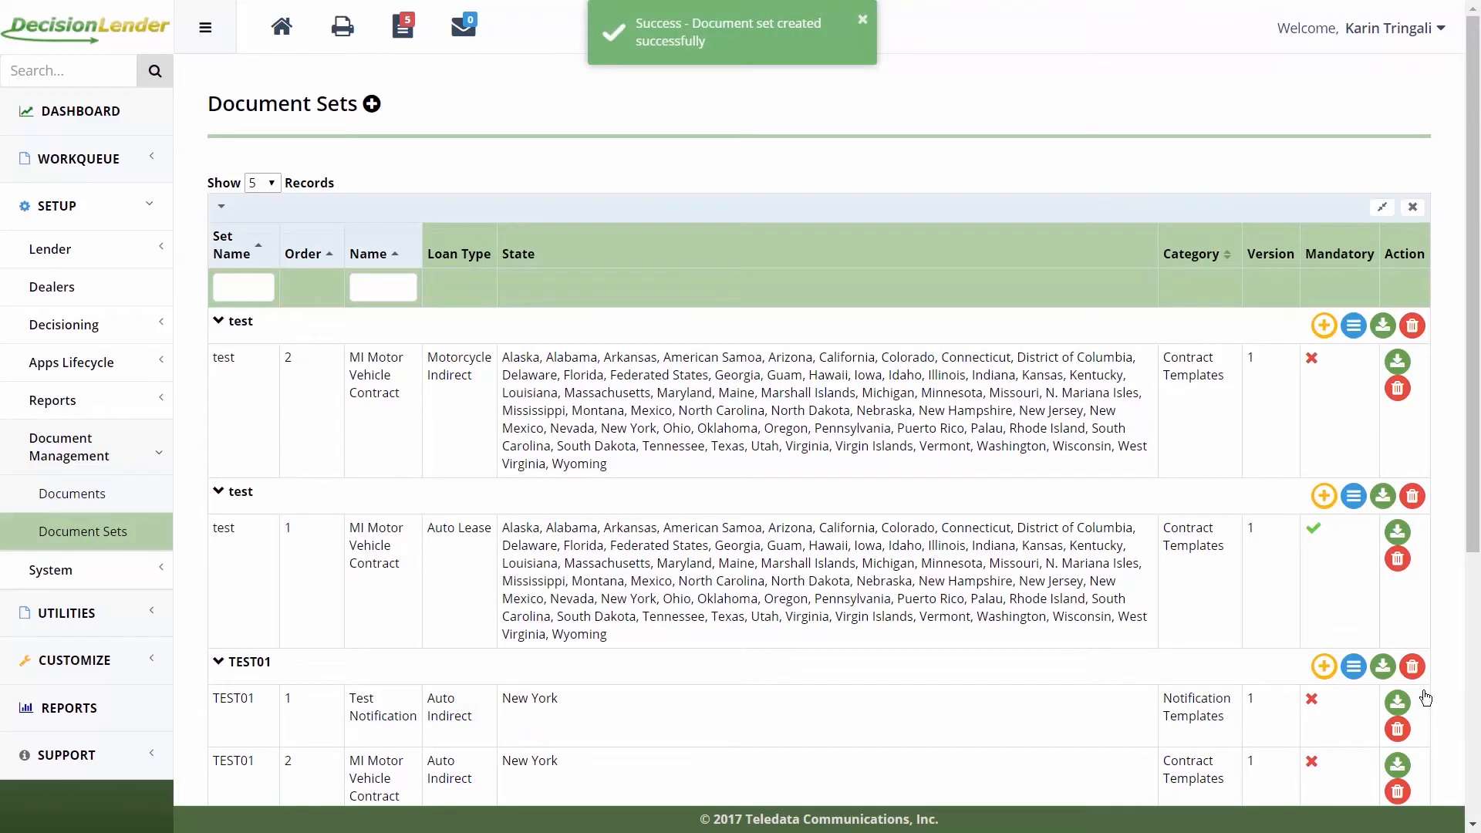
Update Doc Set Test's order to Test Notification, test, Test Contract v2, Test AA Leter, Test Contract v1, MI Motor Vehicle Contract.
{"action": "scroll", "coordinate": [1423, 694], "scroll_direction": "down", "scroll_amount": 5}
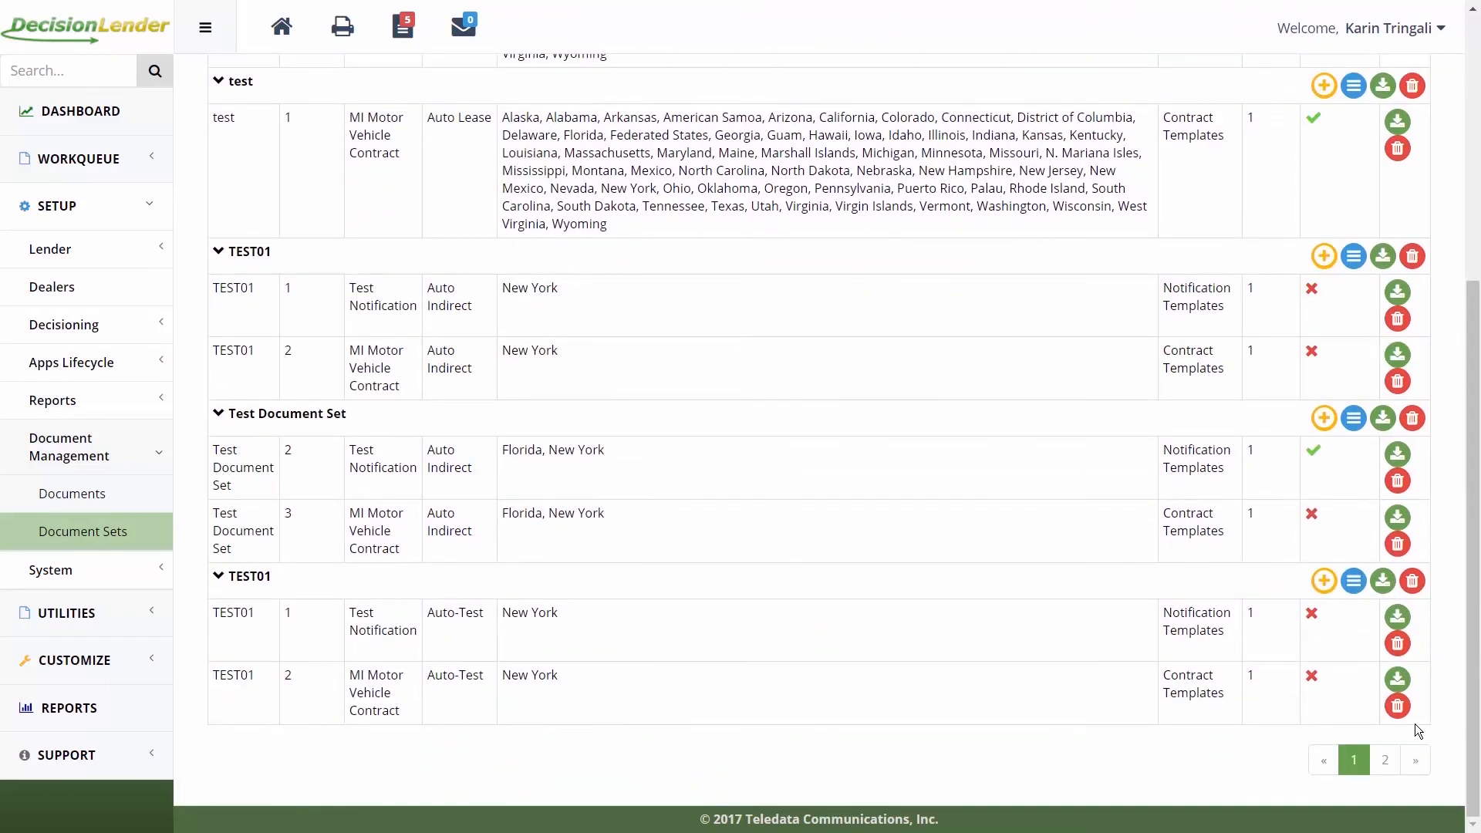
{"action": "left_click", "coordinate": [1385, 760]}
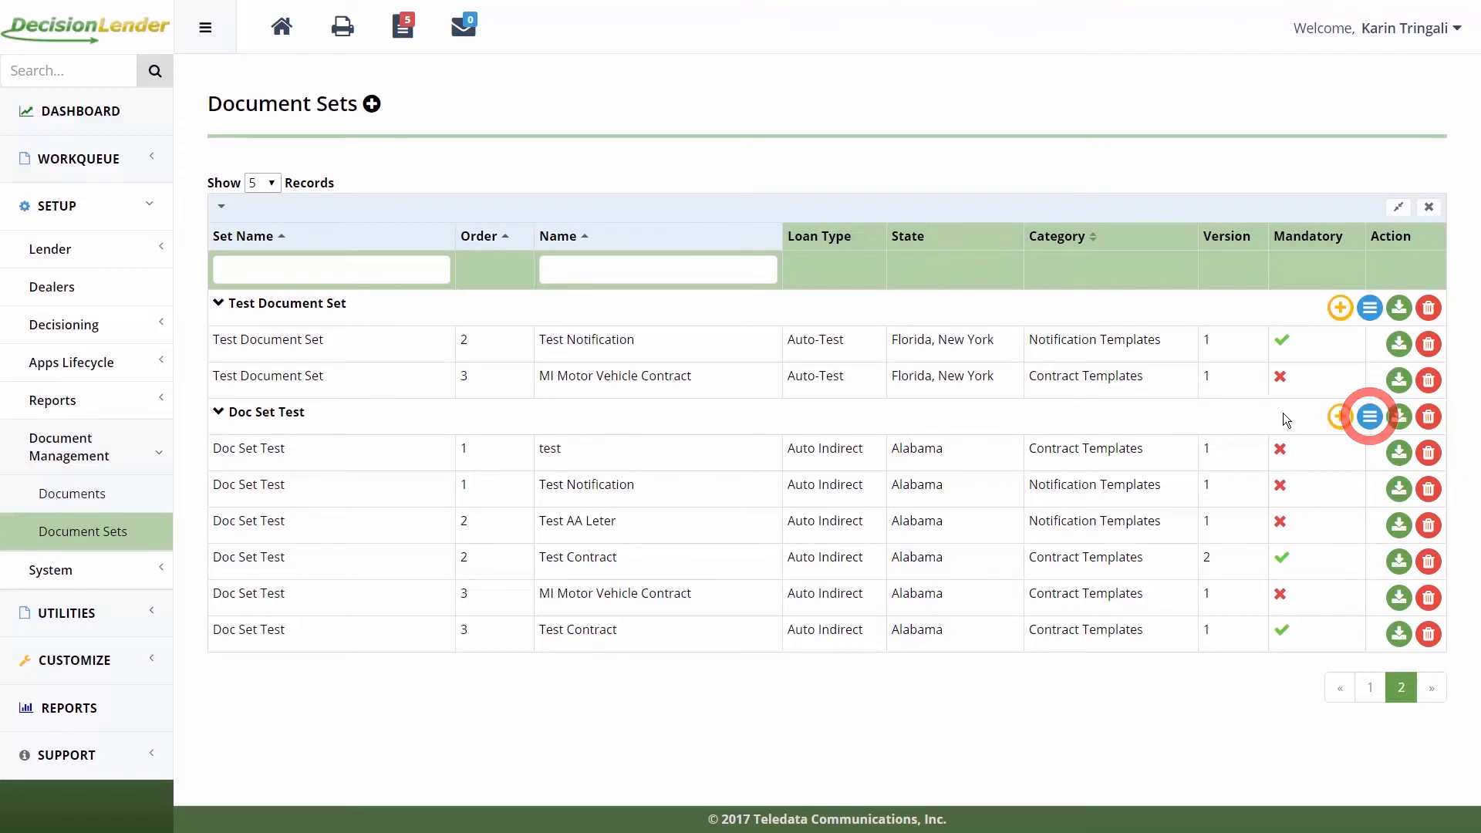
{"action": "left_click", "coordinate": [1370, 418]}
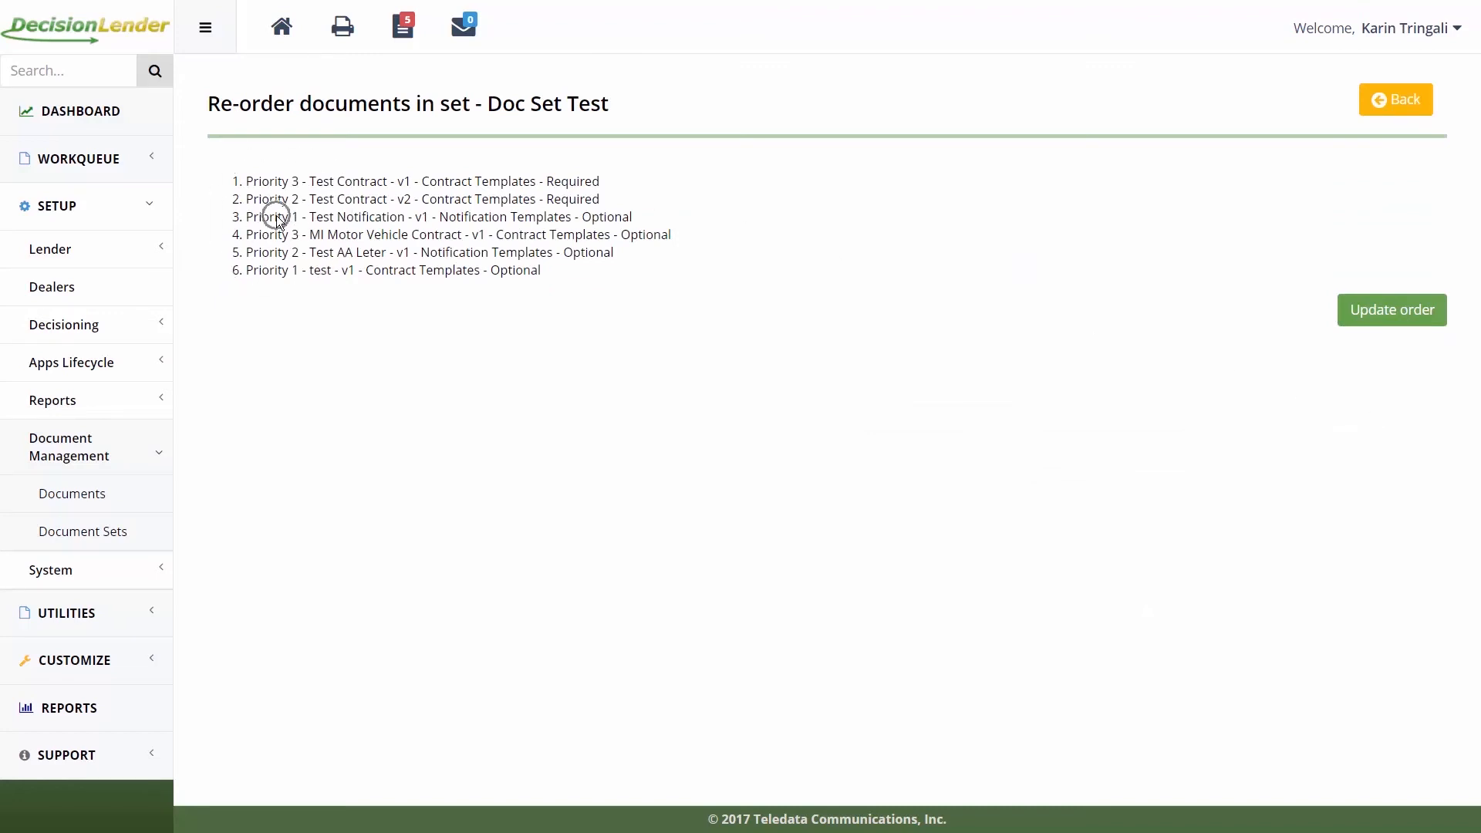
{"action": "mouse_move", "coordinate": [278, 217]}
{"action": "left_mouse_down"}
{"action": "mouse_move", "coordinate": [279, 178]}
{"action": "mouse_move", "coordinate": [282, 207]}
{"action": "left_mouse_up"}
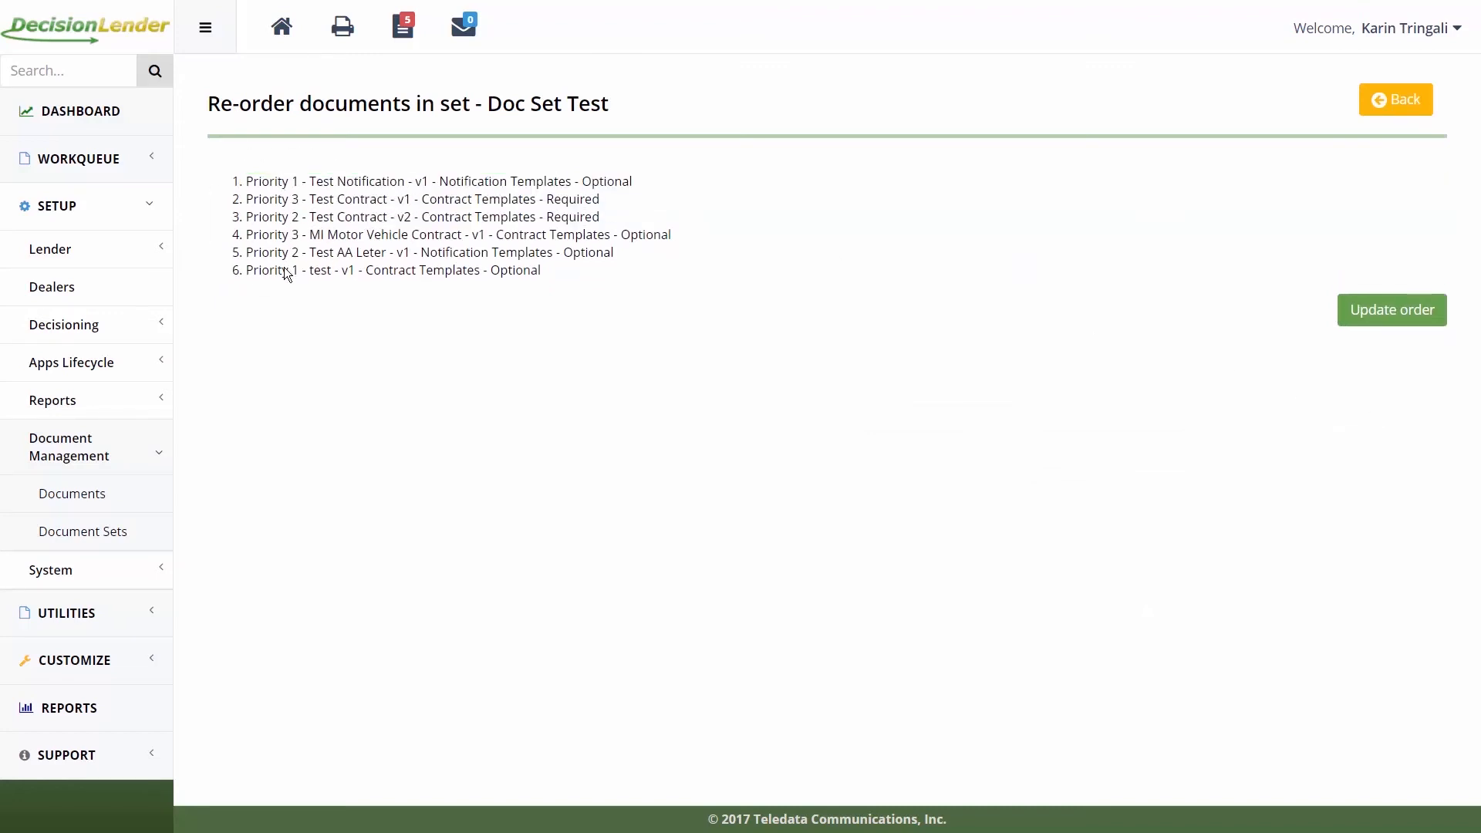
{"action": "left_click_drag", "start_coordinate": [283, 266], "coordinate": [284, 196]}
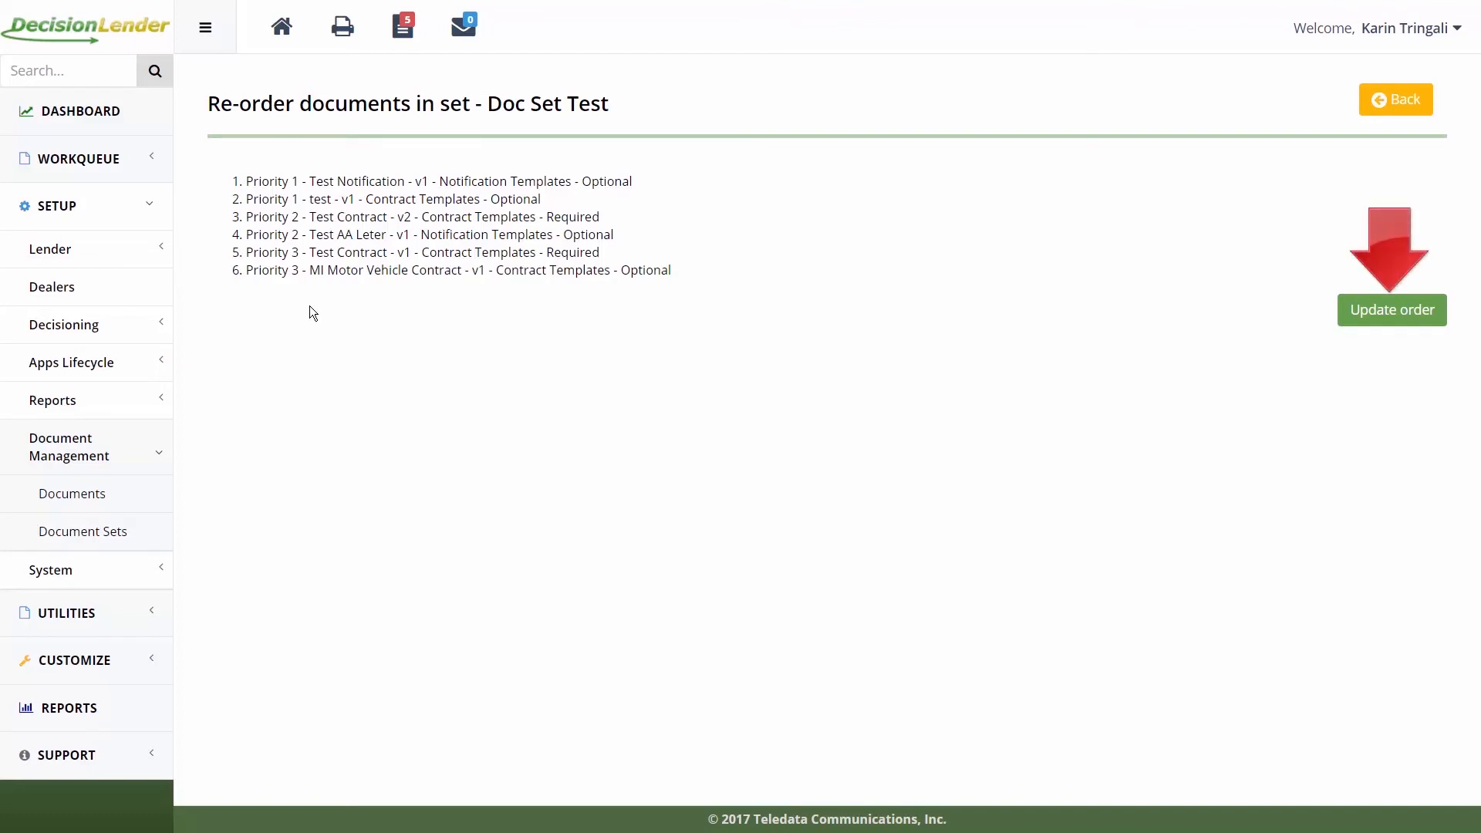
{"action": "left_click", "coordinate": [1388, 322]}
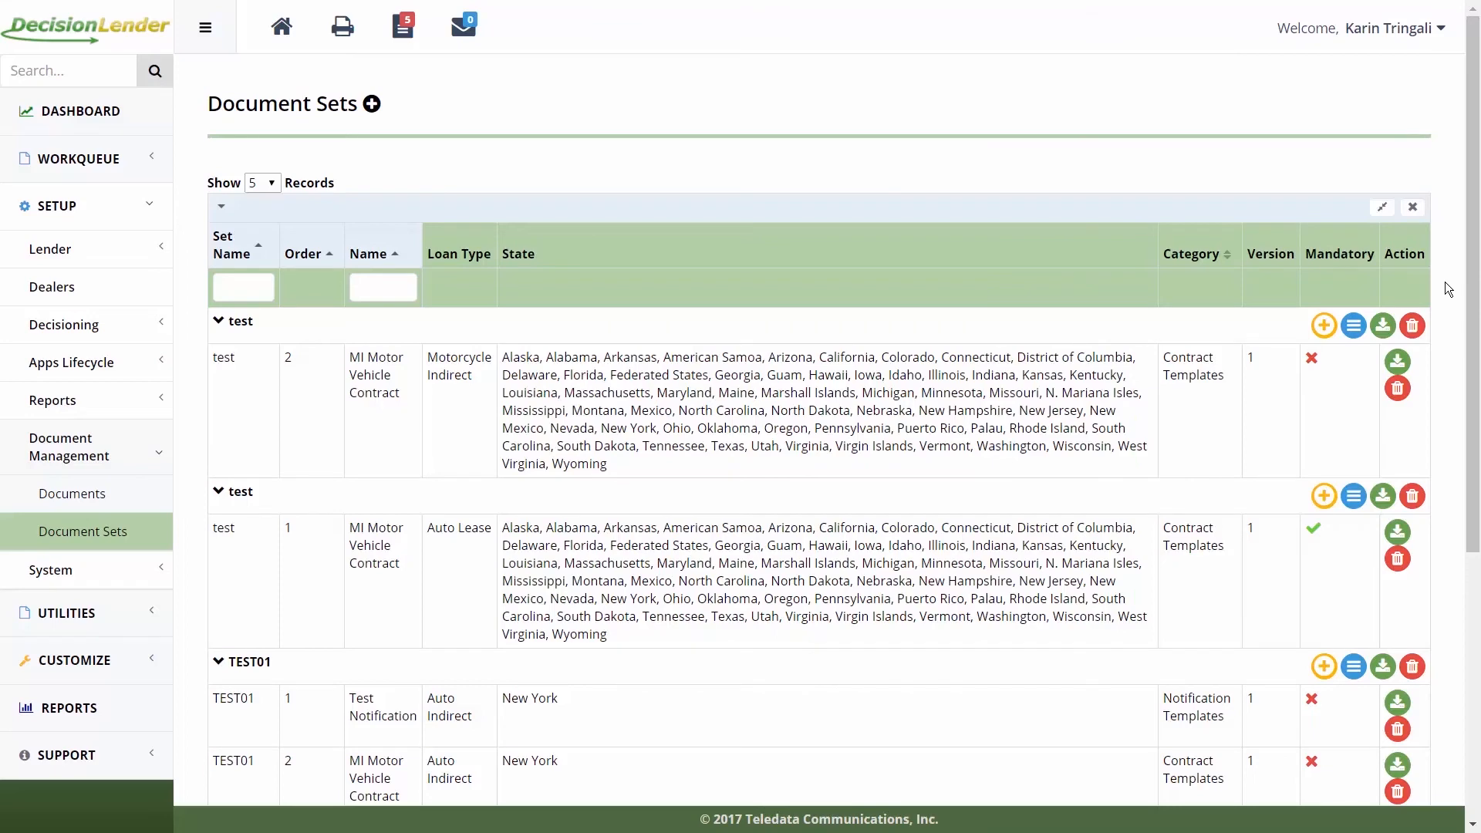
Filter the document sets by the set name Doc set test and delete the Test Notification document from that set.
{"action": "left_click", "coordinate": [244, 285]}
{"action": "type", "text": "Doc set test"}
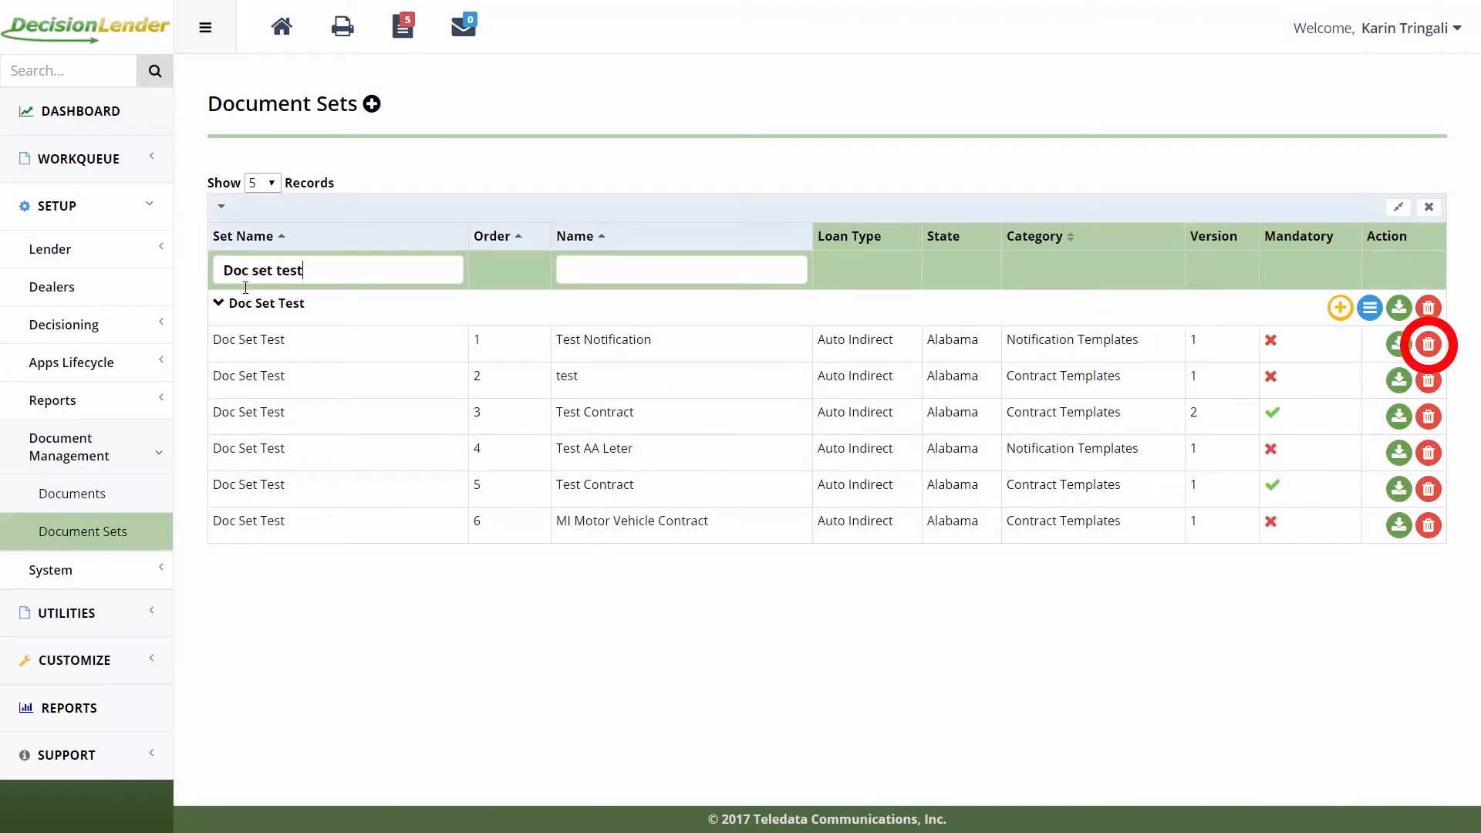
{"action": "left_click", "coordinate": [1433, 346]}
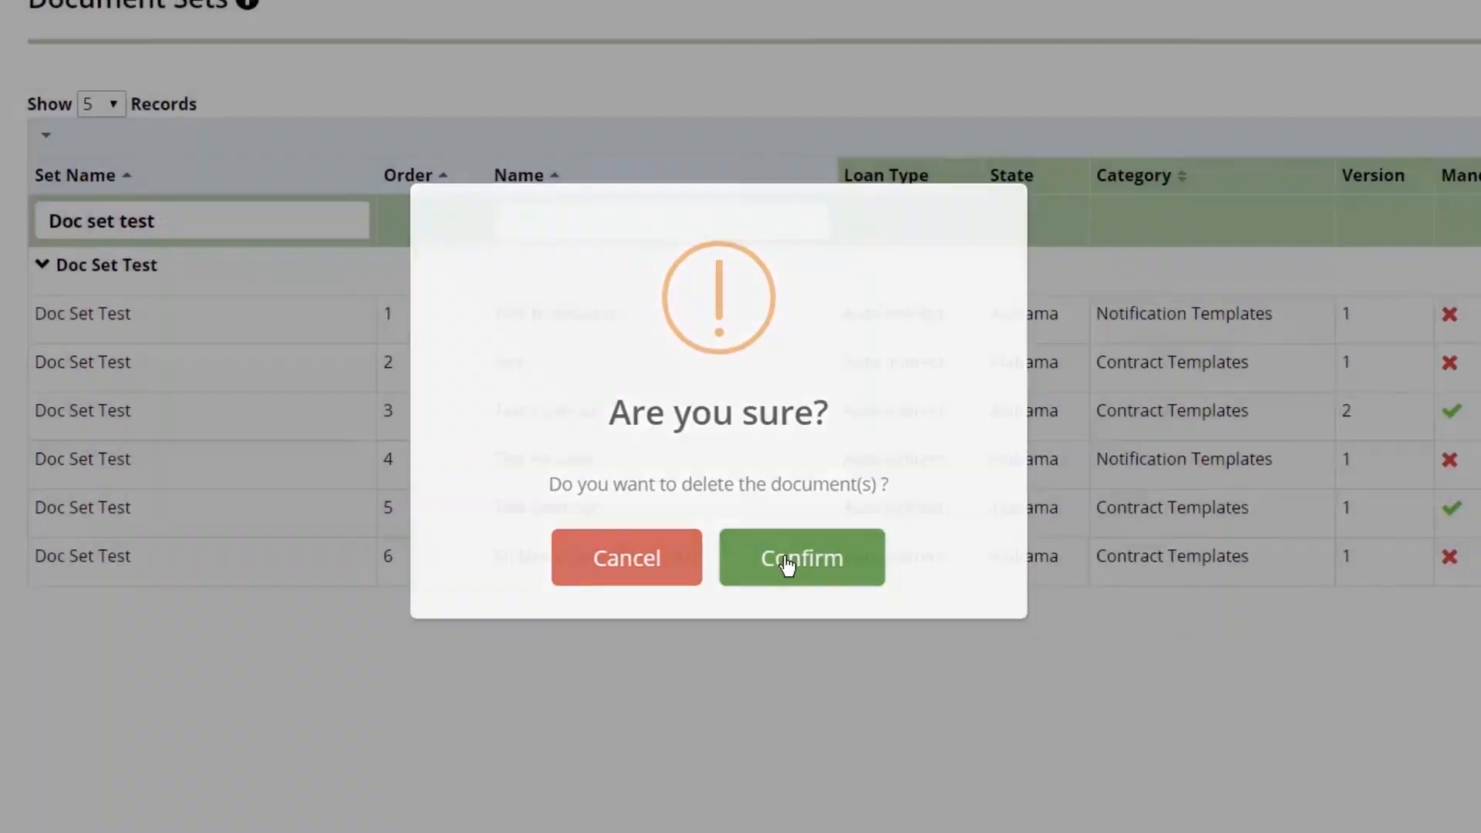
{"action": "left_click", "coordinate": [788, 569]}
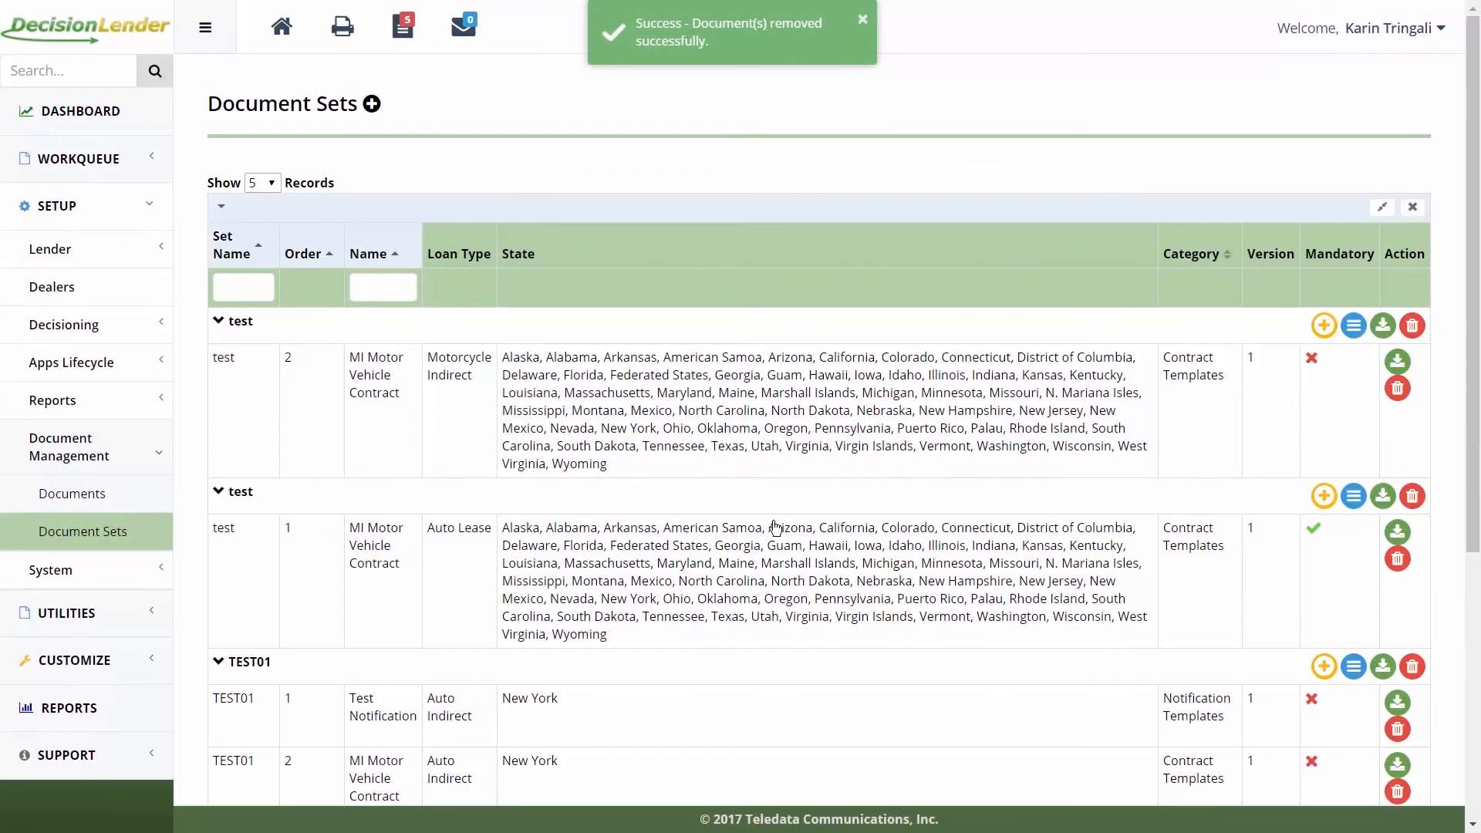
Update Doc Set Test's order to test, Test Contract v2, Test AA Leter, Test Contract v1, MI Motor Vehicle Contract.
{"action": "scroll", "coordinate": [776, 528], "scroll_direction": "down", "scroll_amount": 5}
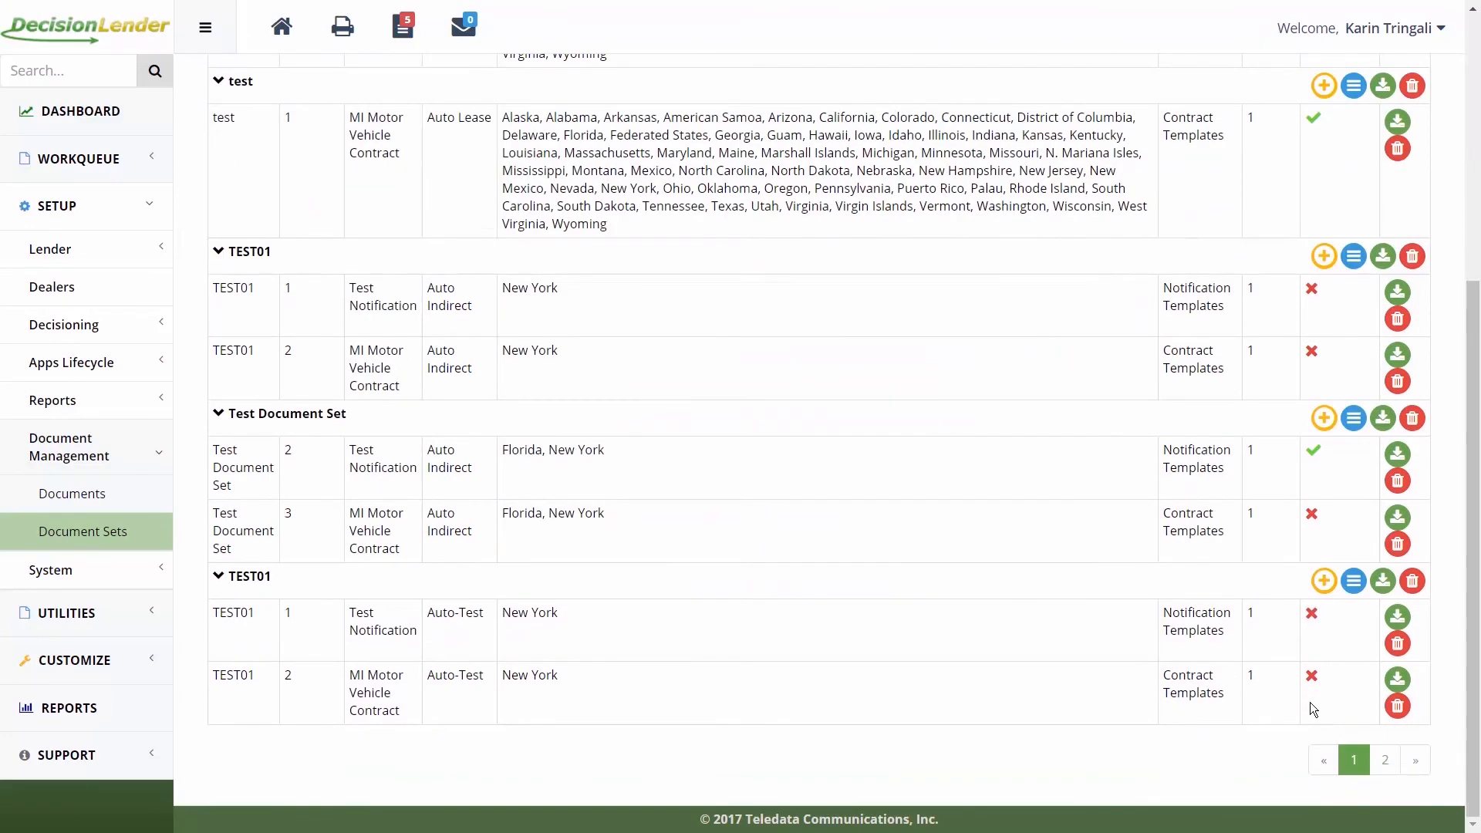
{"action": "left_click", "coordinate": [1384, 759]}
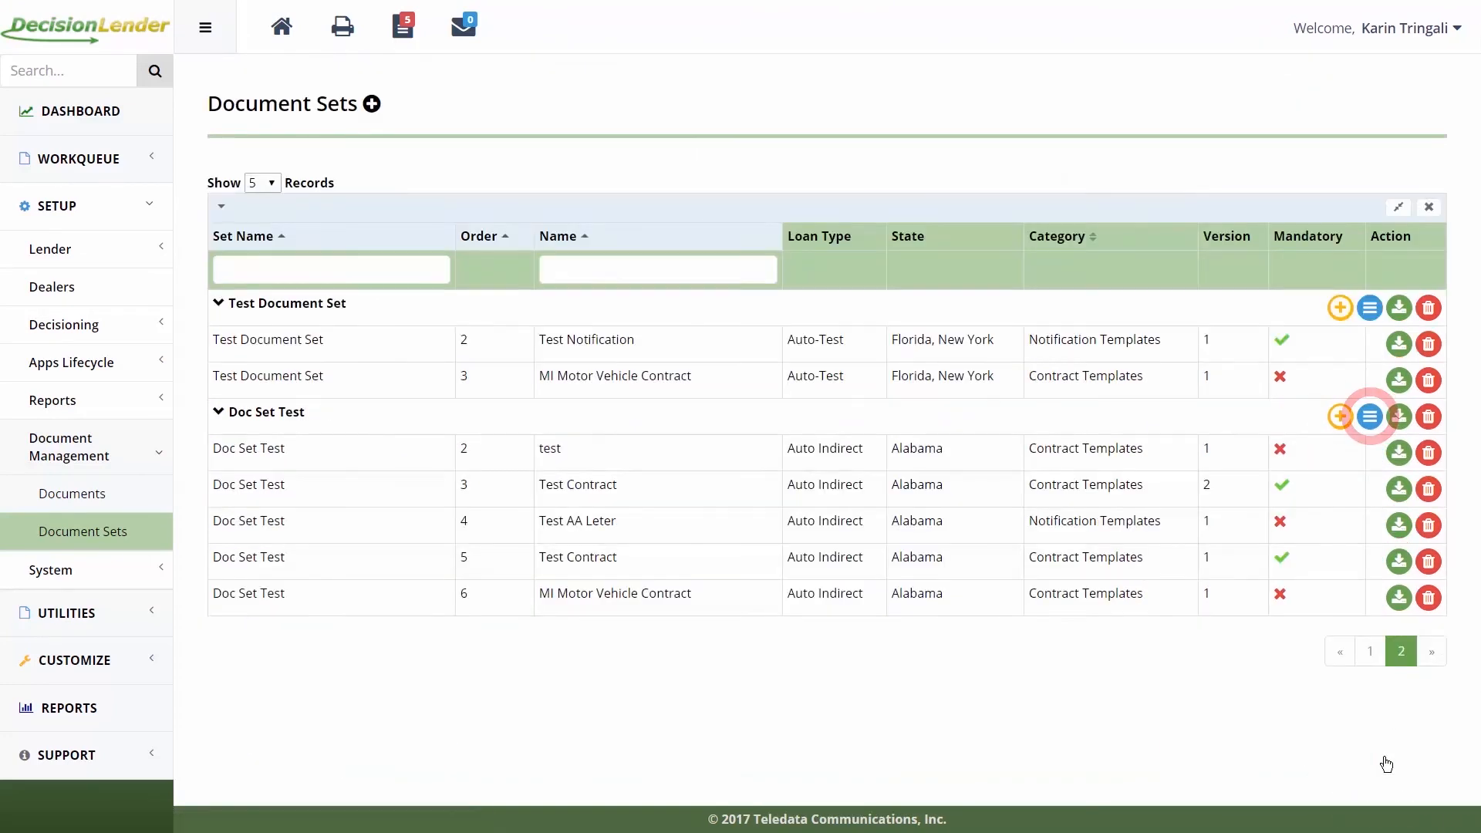
{"action": "left_click", "coordinate": [1370, 416]}
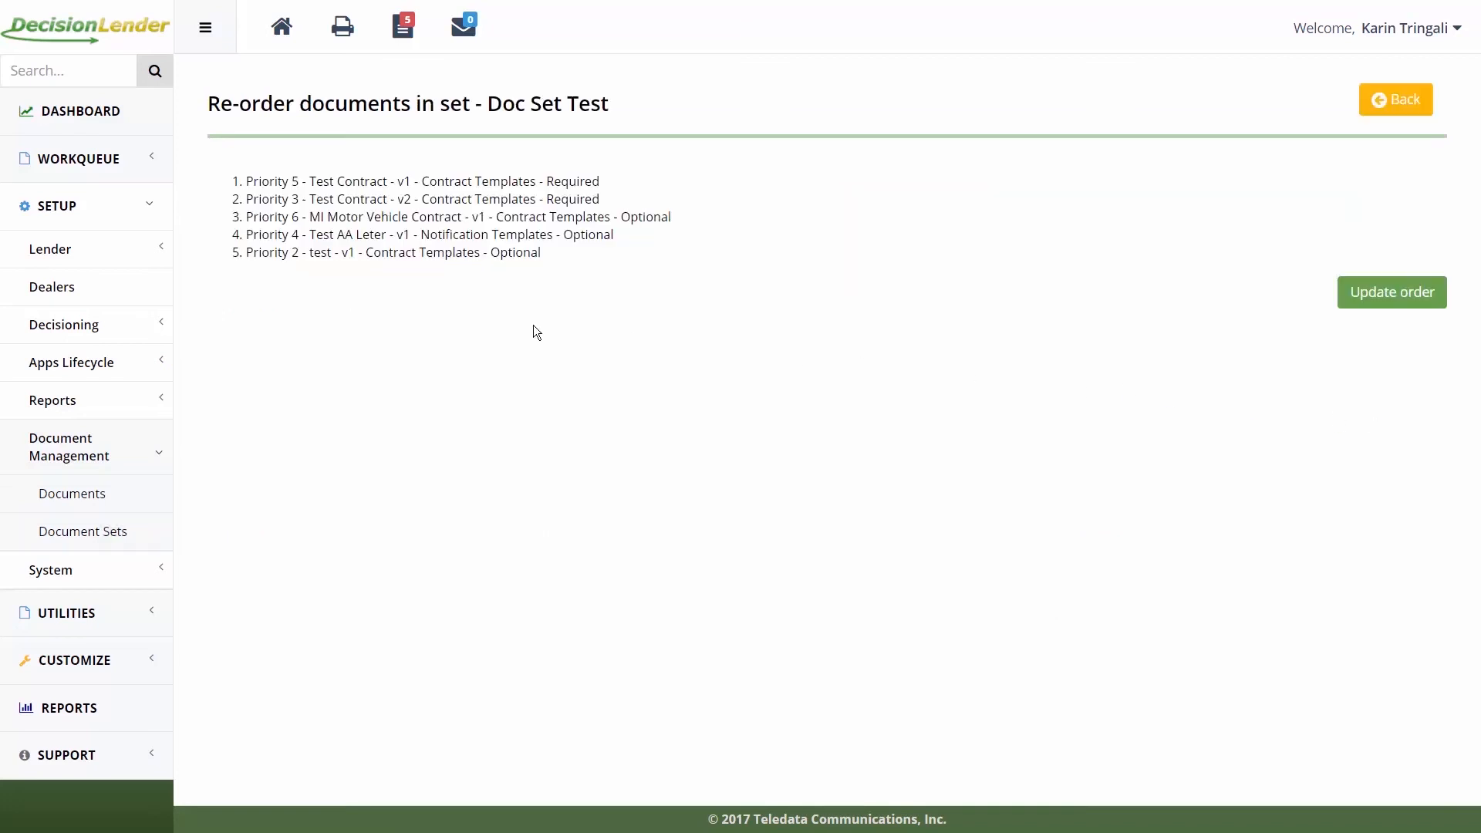
{"action": "left_click_drag", "start_coordinate": [350, 253], "coordinate": [347, 198]}
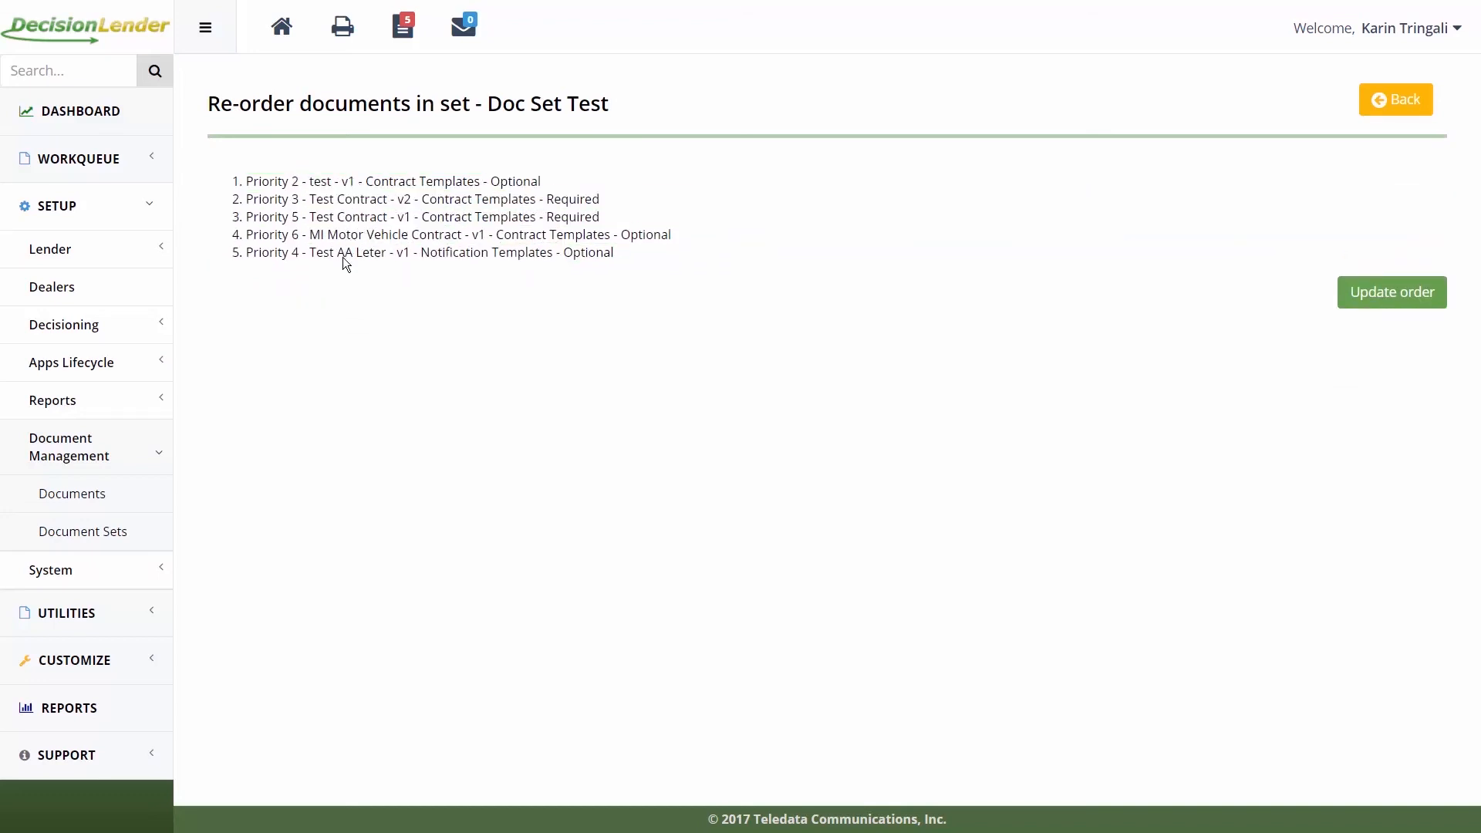
{"action": "mouse_move", "coordinate": [343, 258]}
{"action": "left_mouse_down"}
{"action": "mouse_move", "coordinate": [344, 224]}
{"action": "mouse_move", "coordinate": [343, 244]}
{"action": "left_mouse_up"}
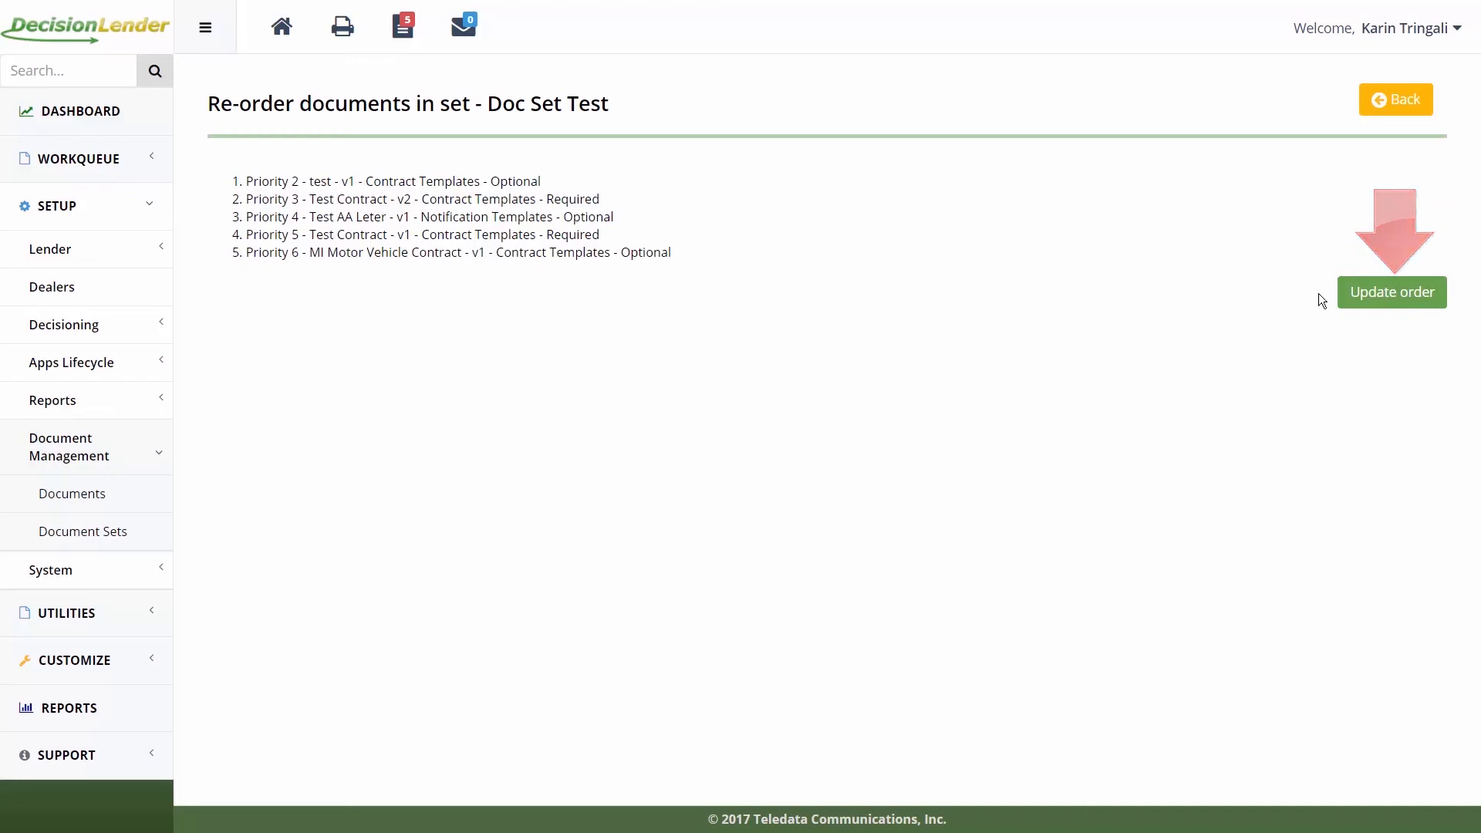
{"action": "left_click", "coordinate": [1367, 294]}
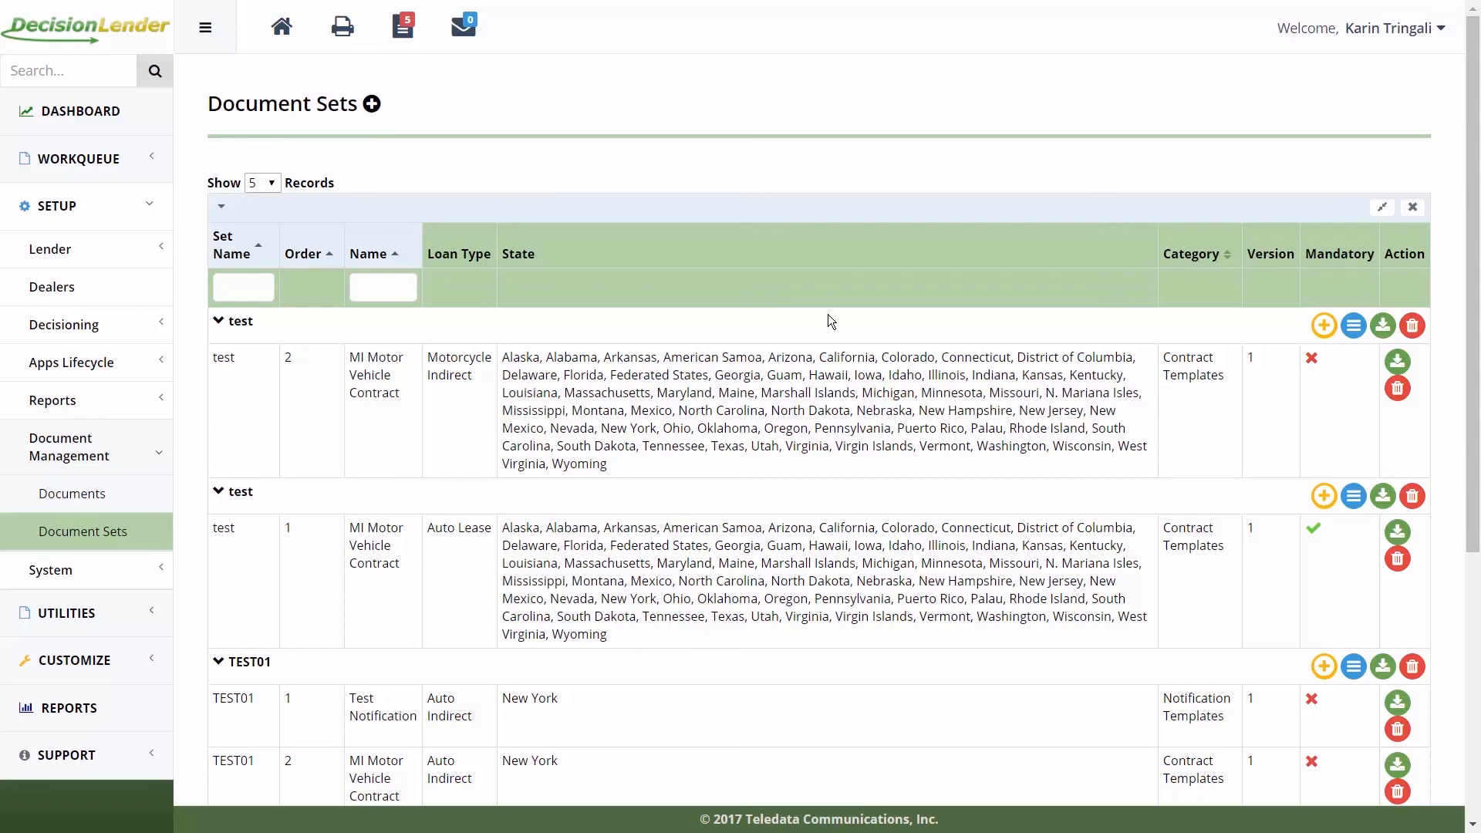
Filter the document sets by the set name doc set and delete the entire Doc Set Test set.
{"action": "left_click", "coordinate": [255, 284]}
{"action": "type", "text": "doc set"}
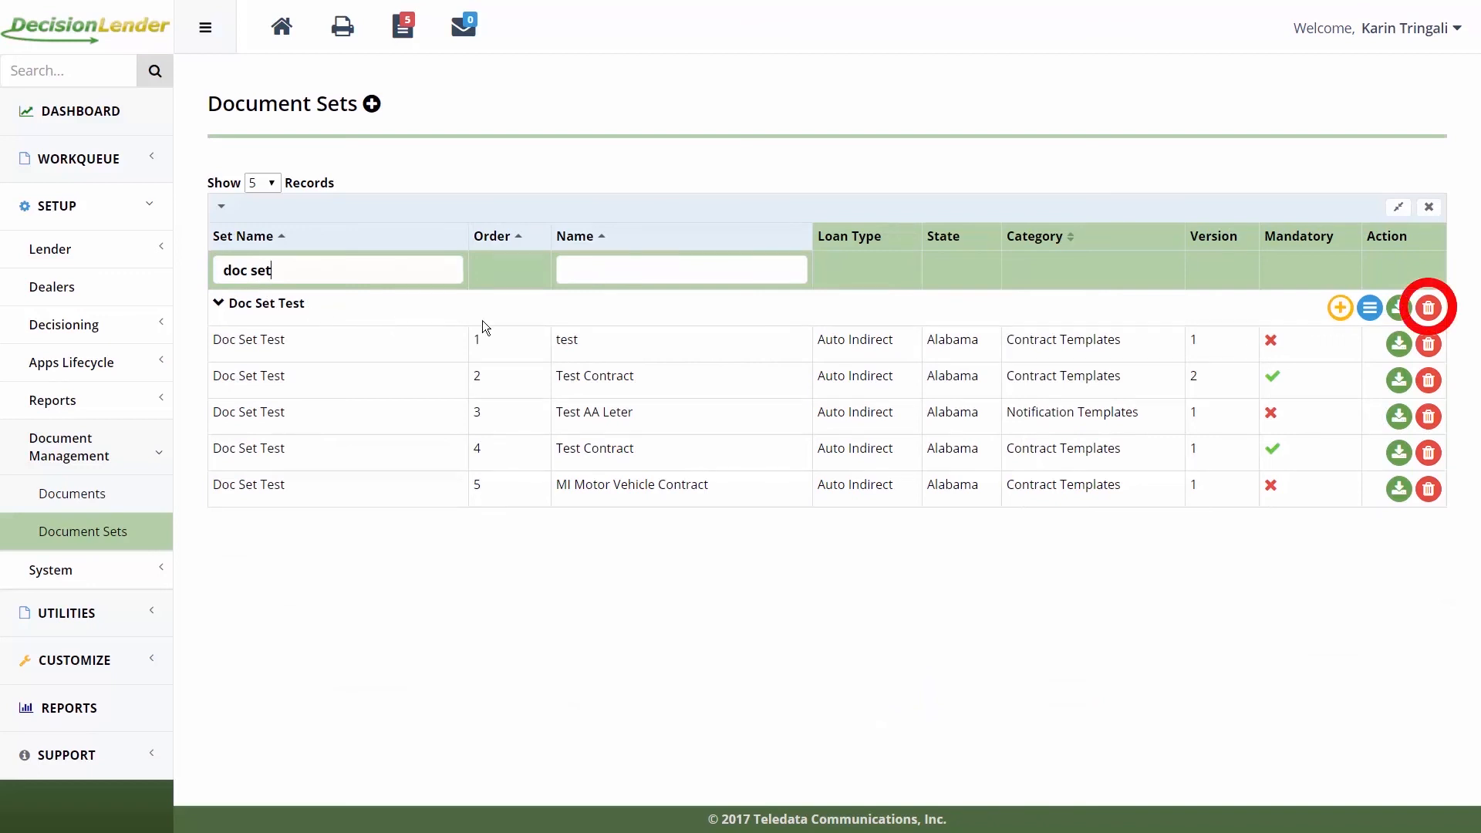
{"action": "left_click", "coordinate": [1429, 309]}
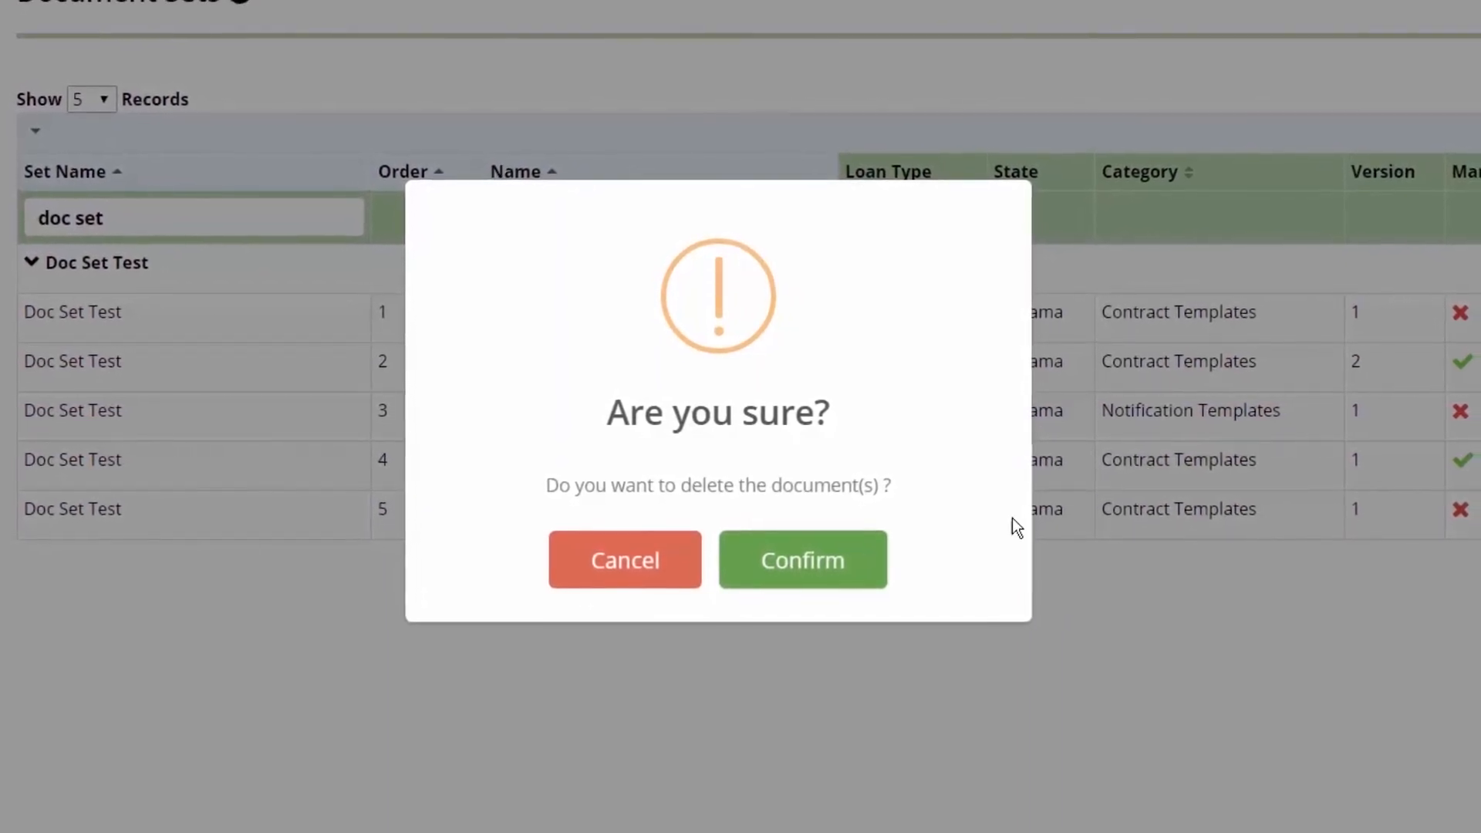
{"action": "left_click", "coordinate": [797, 561]}
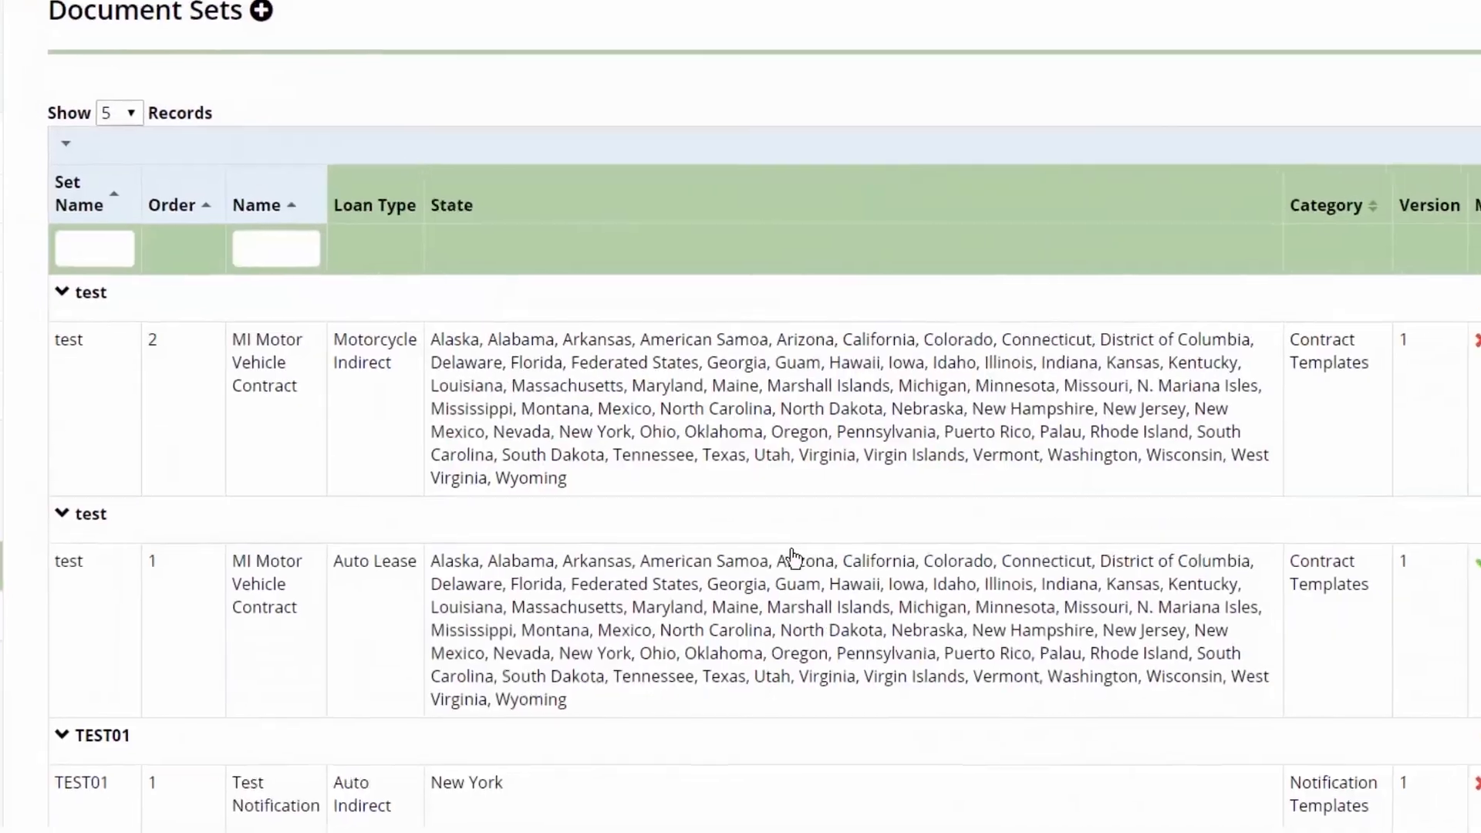